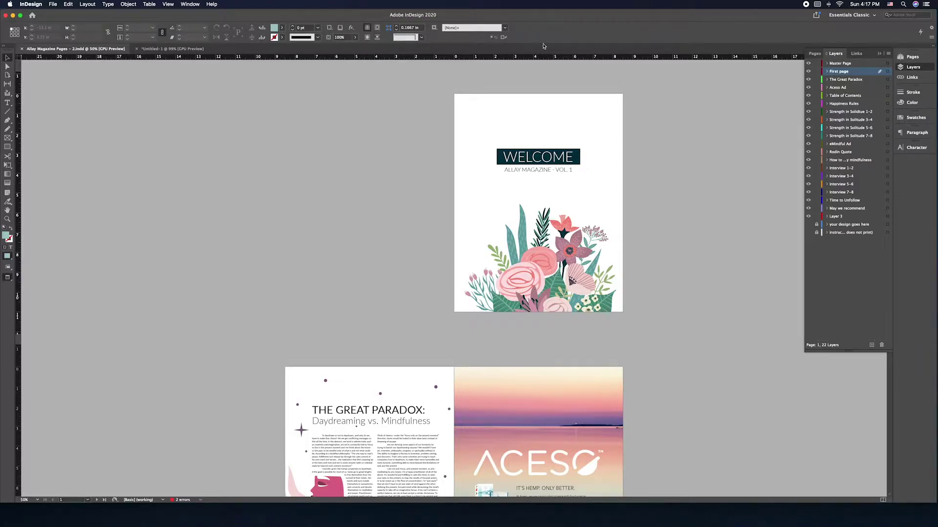
left_click(862, 15)
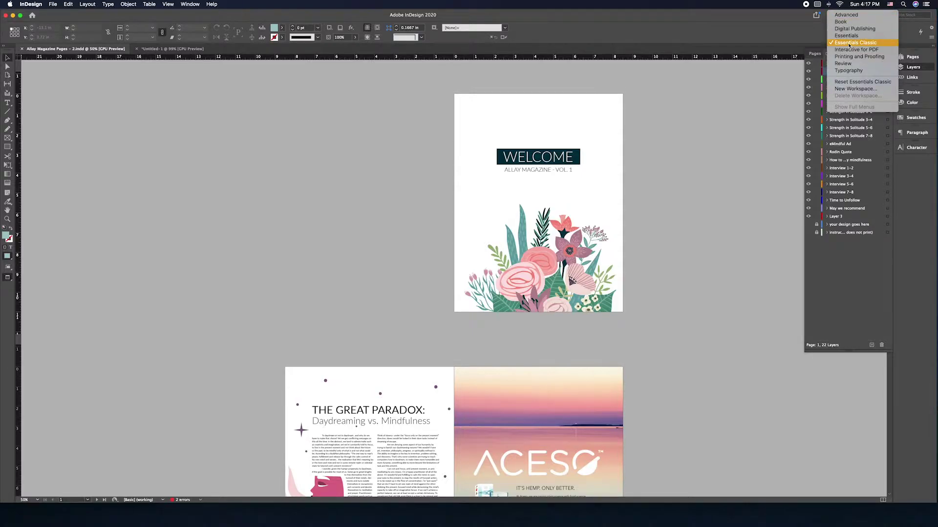
left_click(610, 35)
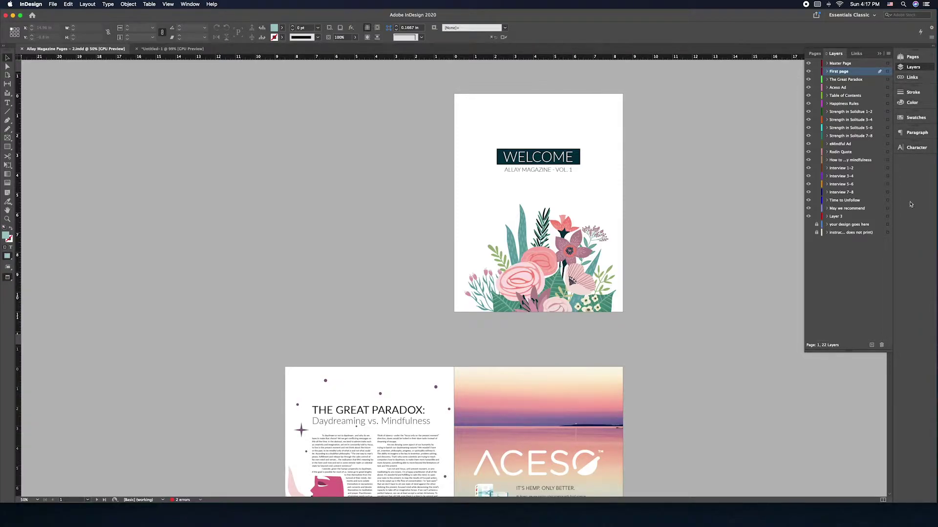
left_click(190, 4)
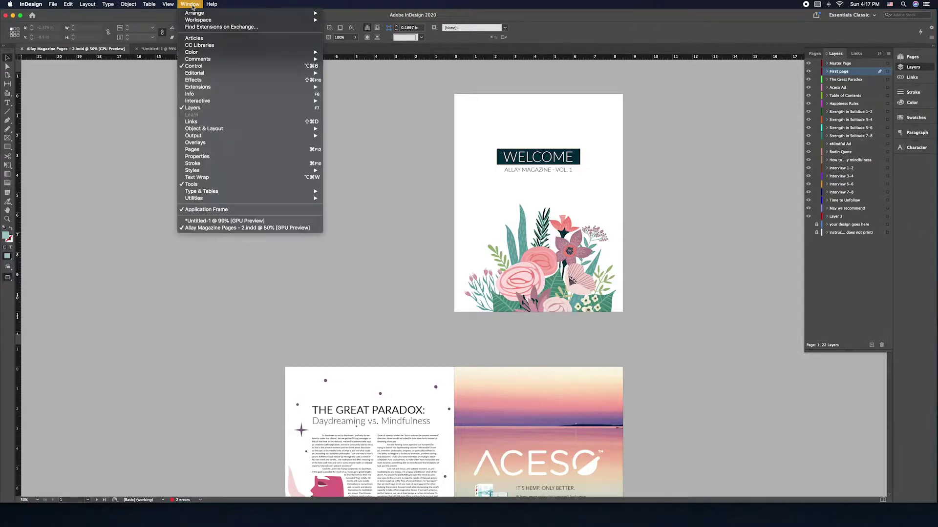
mouse_move(198, 129)
left_click(910, 190)
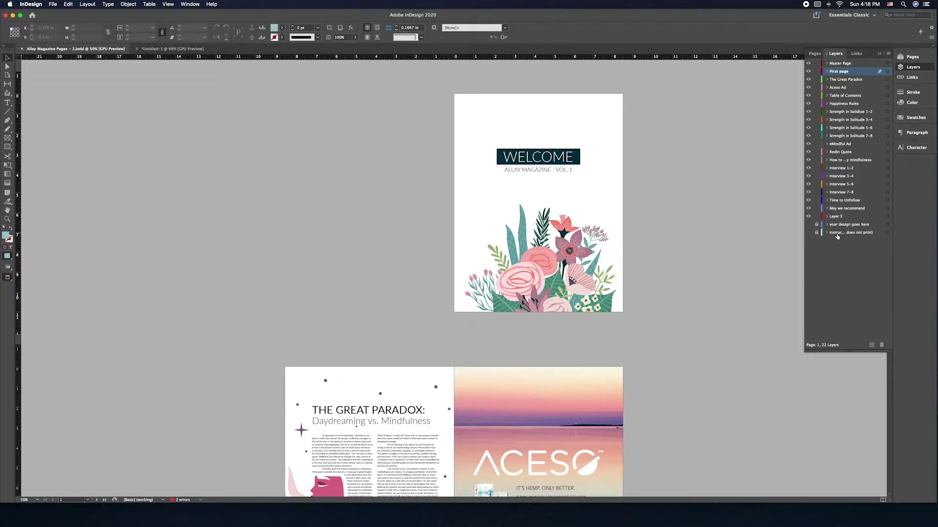
Inspect the objects inside the First page and Table of Contents layers, collapsing each layer again
left_click(827, 72)
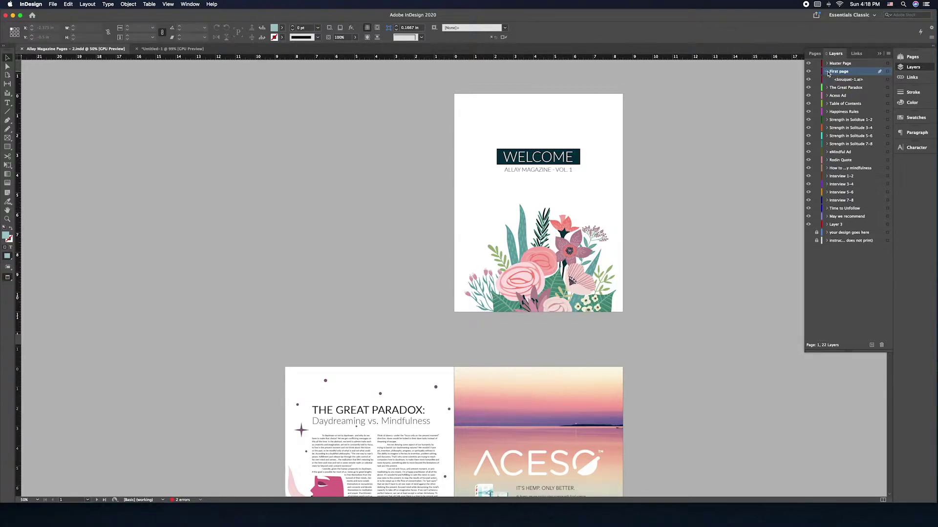
left_click(826, 71)
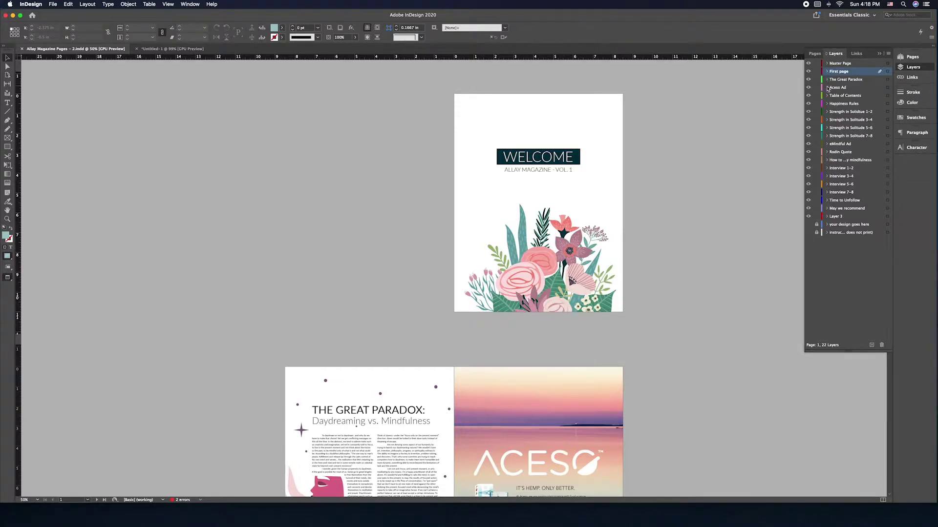
left_click(827, 96)
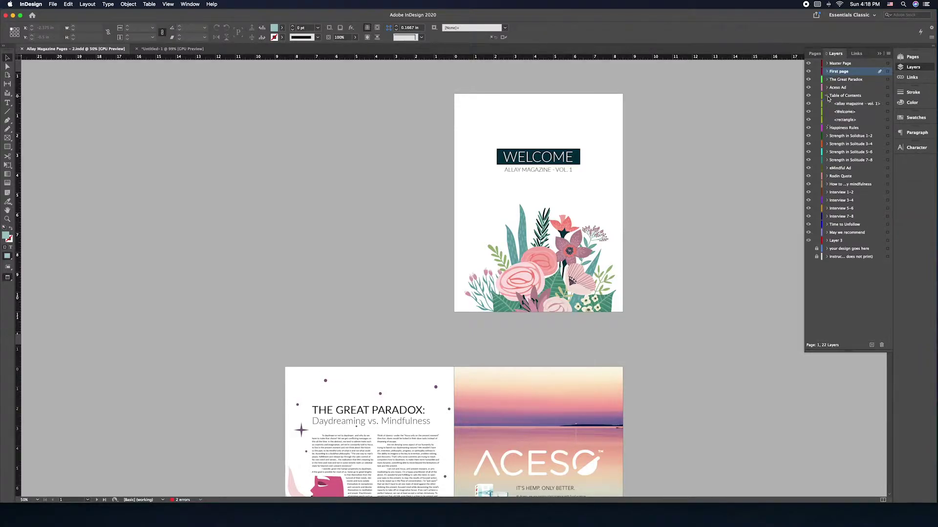
left_click(853, 105)
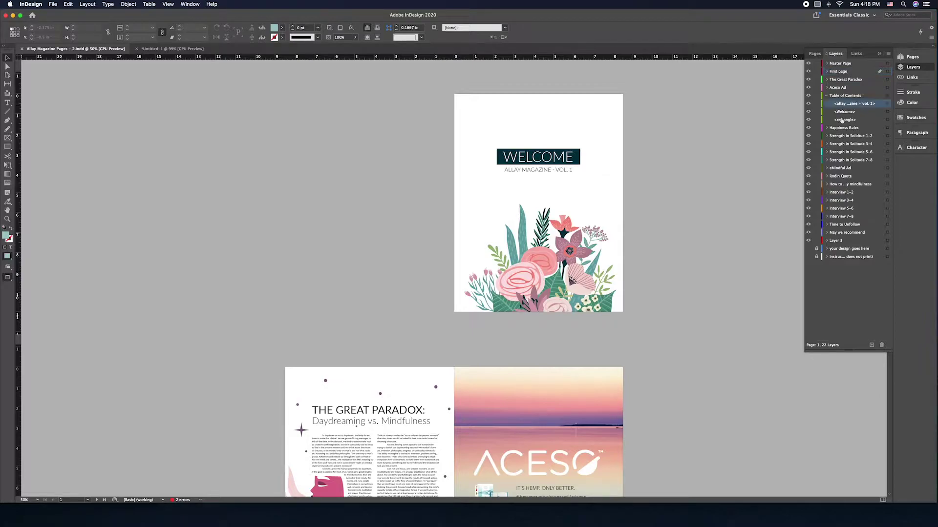
left_click(827, 96)
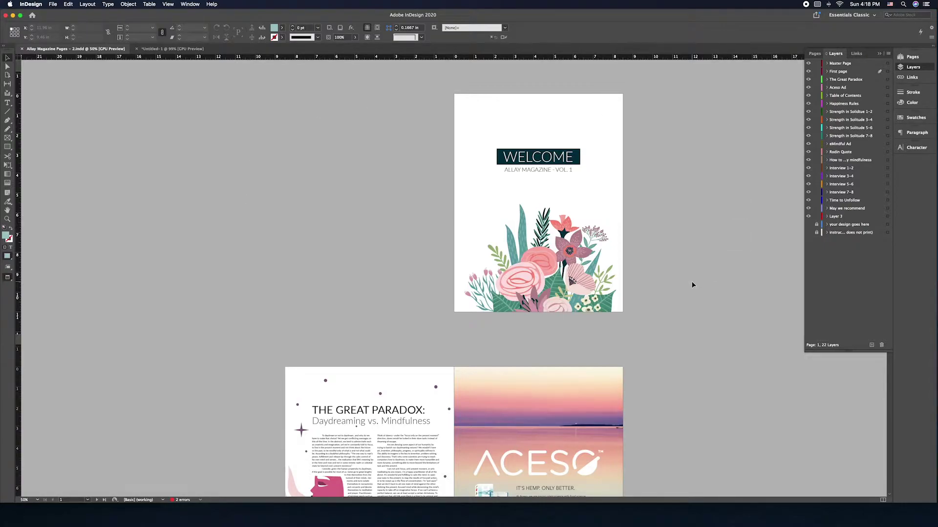
Compare Preview with Normal view, ending in Normal, and examine the frames, margins and bleed from the cover to the contents spread
key("w")
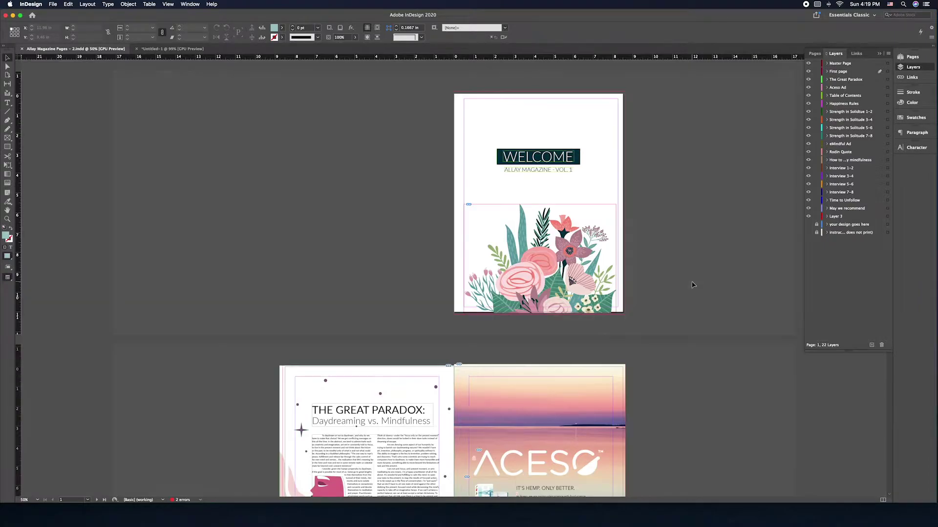
key("w")
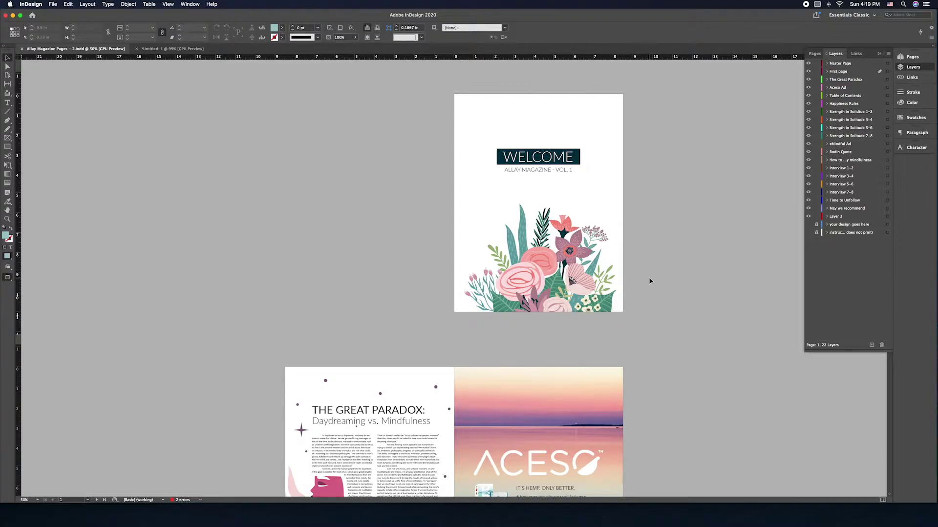
key("w")
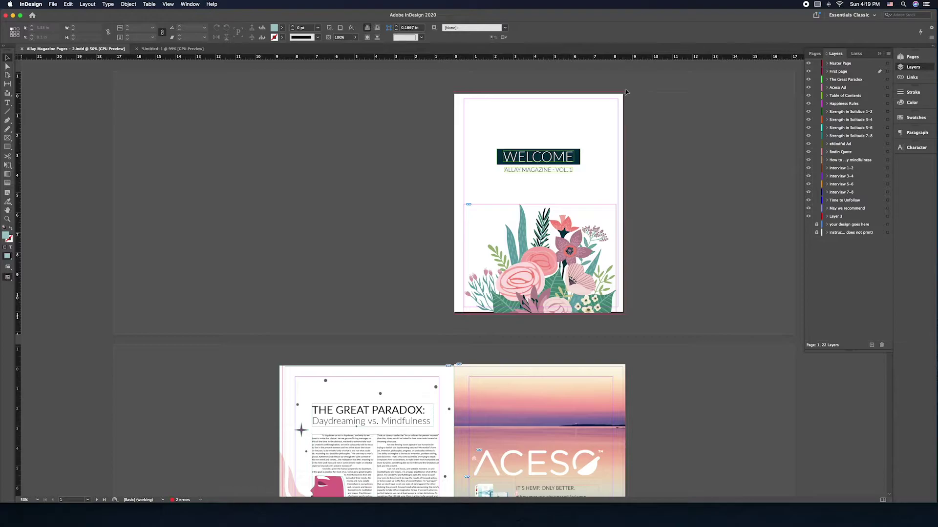
scroll(611, 278, "up", 1)
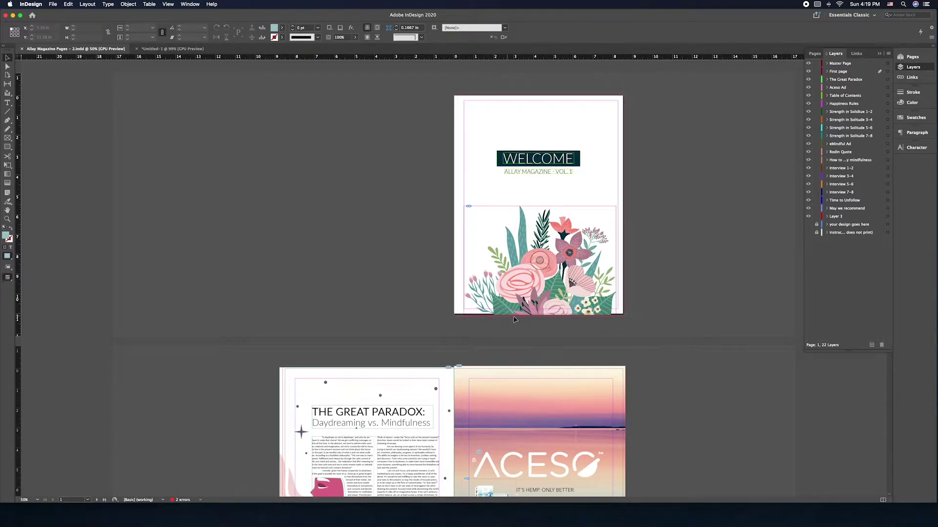
scroll(391, 371, "down", 5)
scroll(452, 111, "up", 5)
scroll(308, 330, "down", 3)
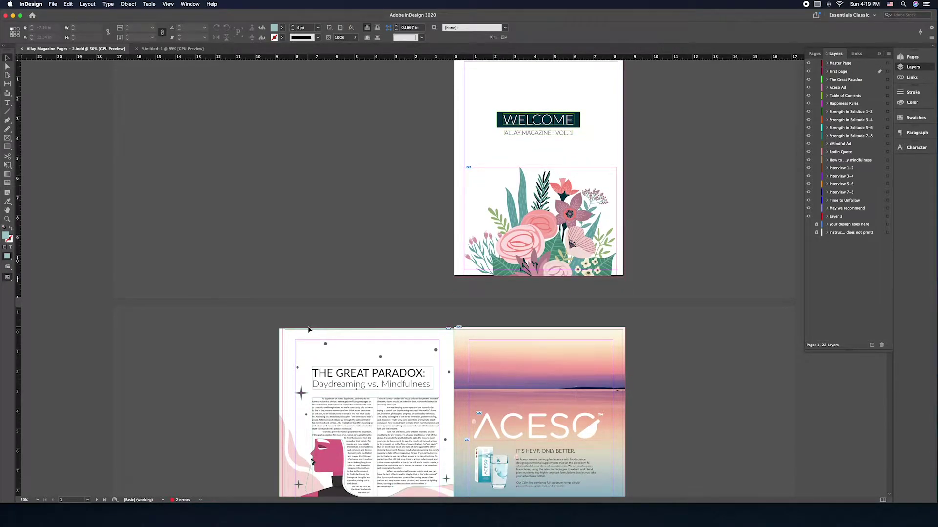
scroll(308, 330, "down", 15)
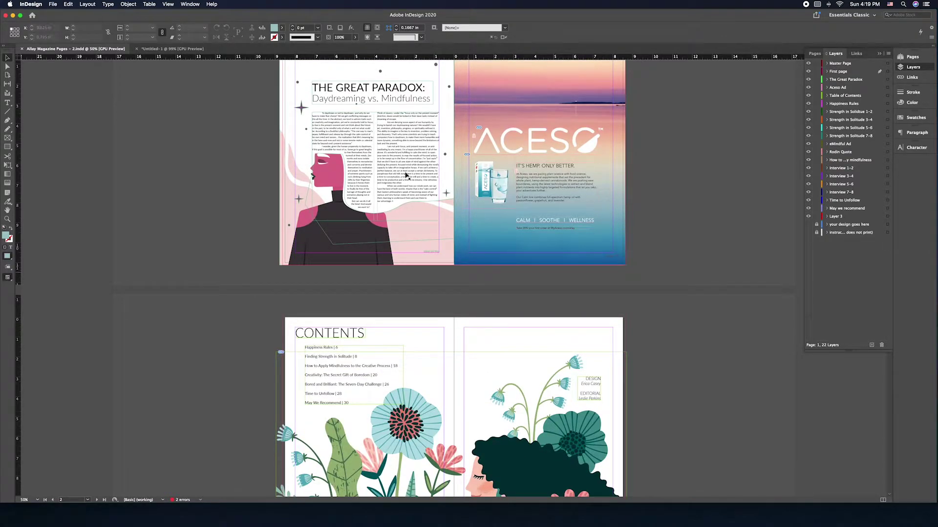
Review the margin, bleed and slug settings offered for a new document, and close the setup without creating one
left_click(53, 4)
mouse_move(57, 14)
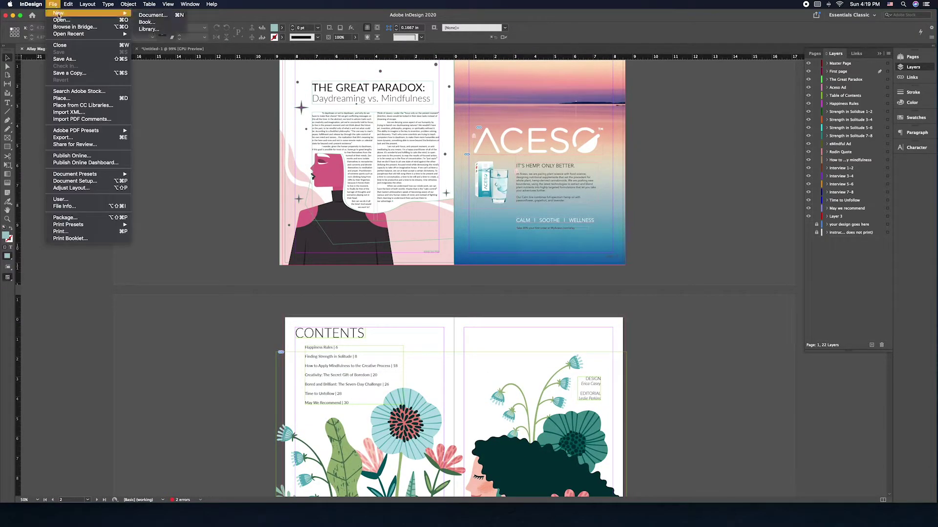
left_click(146, 15)
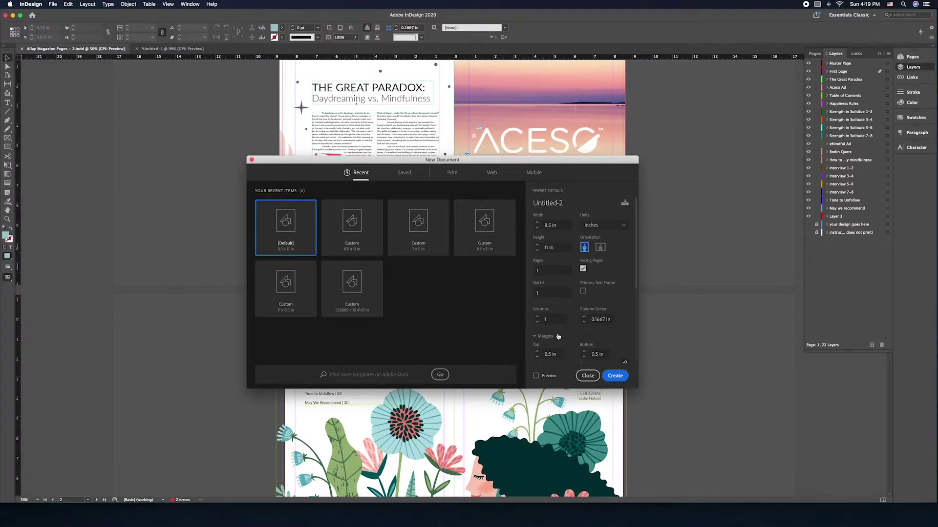
scroll(564, 343, "down", 5)
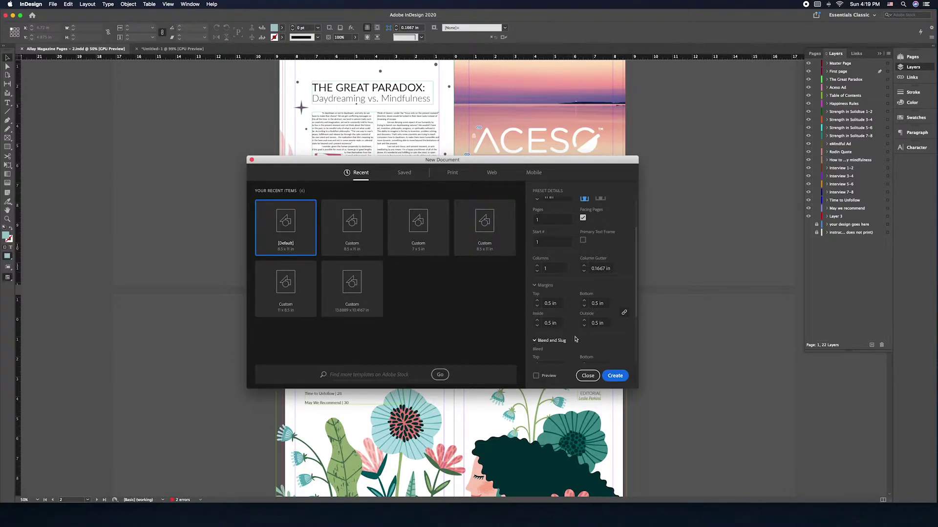
scroll(569, 339, "down", 2)
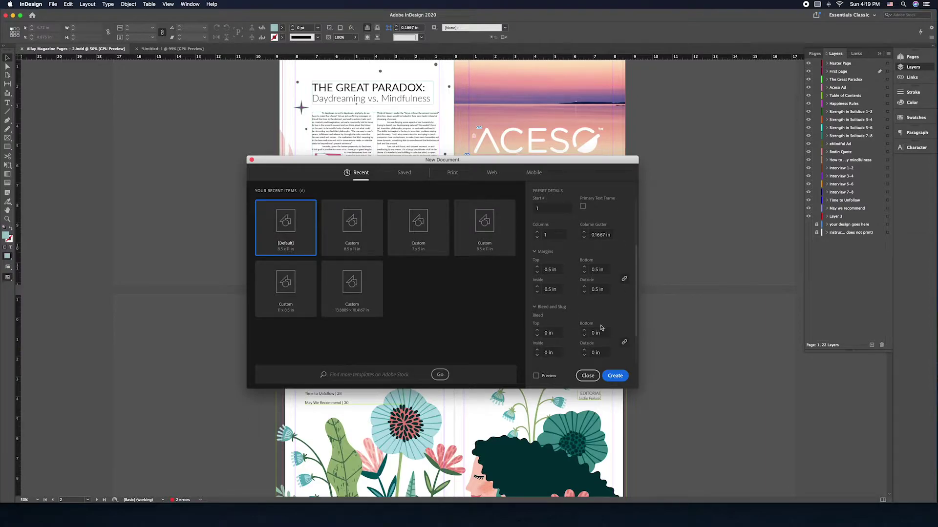
left_click(586, 375)
Open the original of the cover's linked bouquet-1.ai artwork in Illustrator for editing
scroll(419, 317, "up", 5)
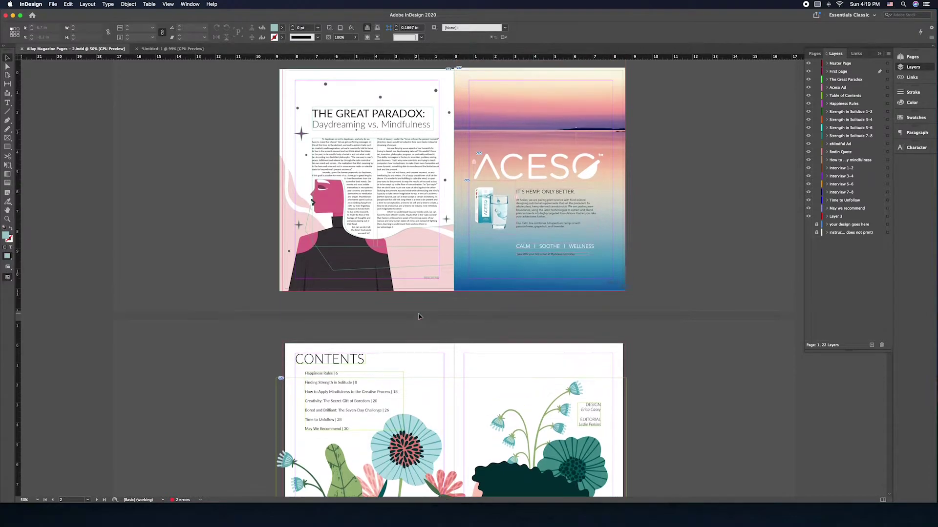
scroll(419, 316, "up", 1)
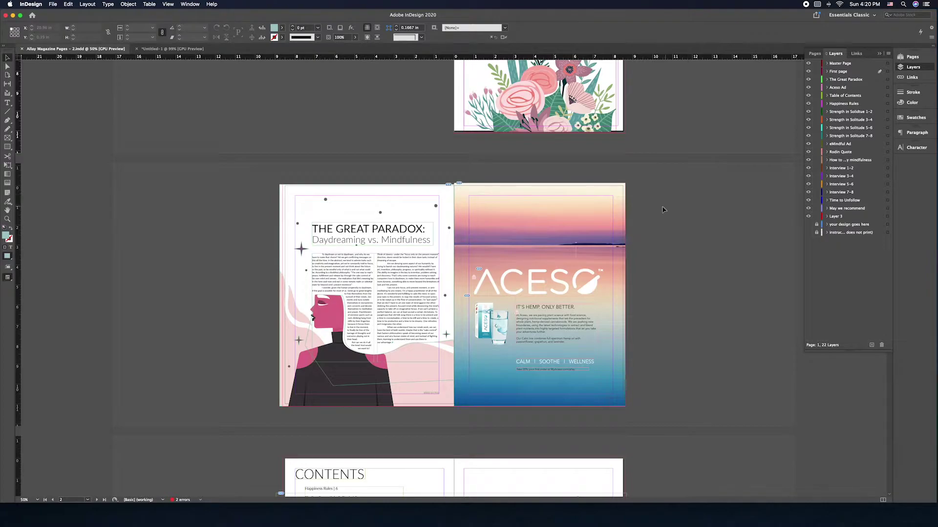
scroll(662, 210, "up", 3)
scroll(663, 209, "up", 5)
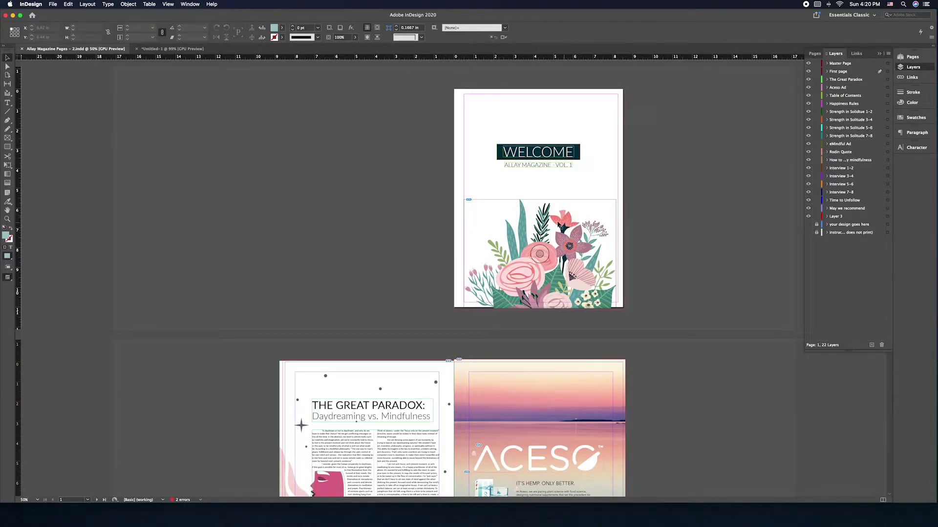
left_click(529, 225)
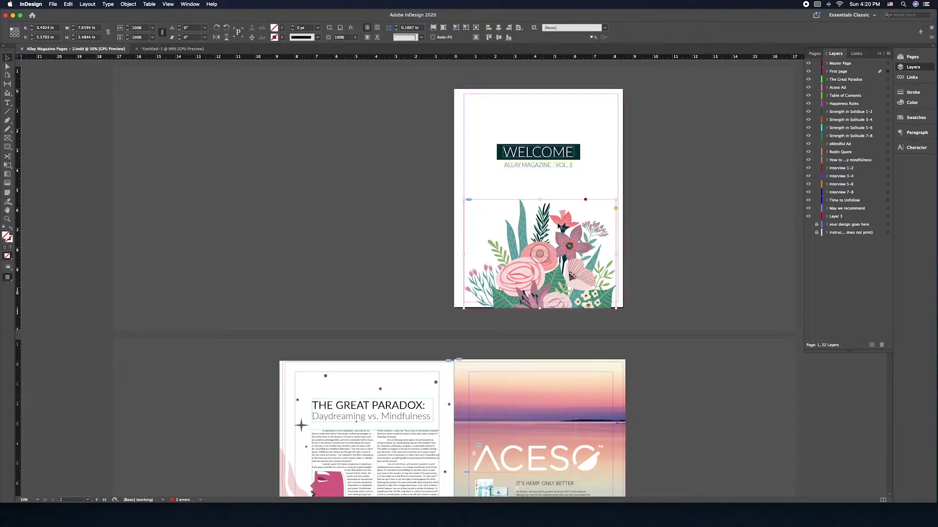
left_click(856, 54)
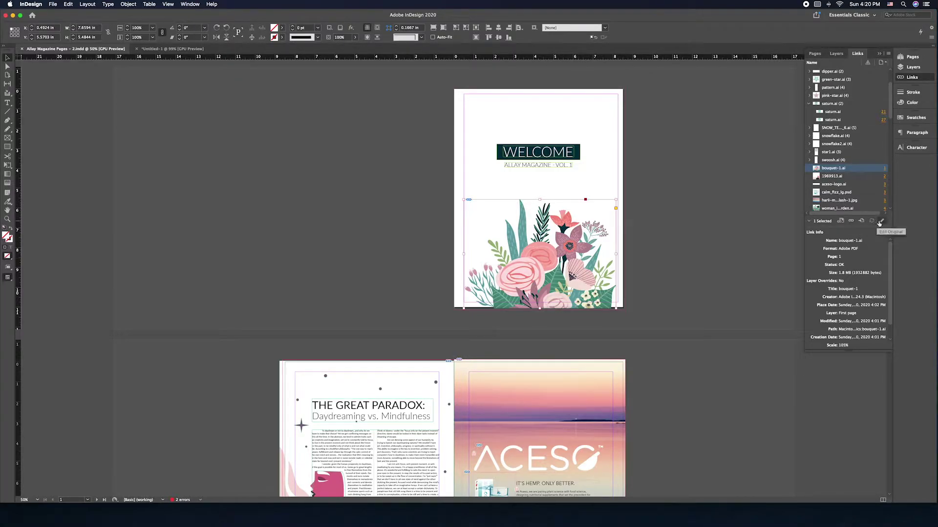
left_click(882, 223)
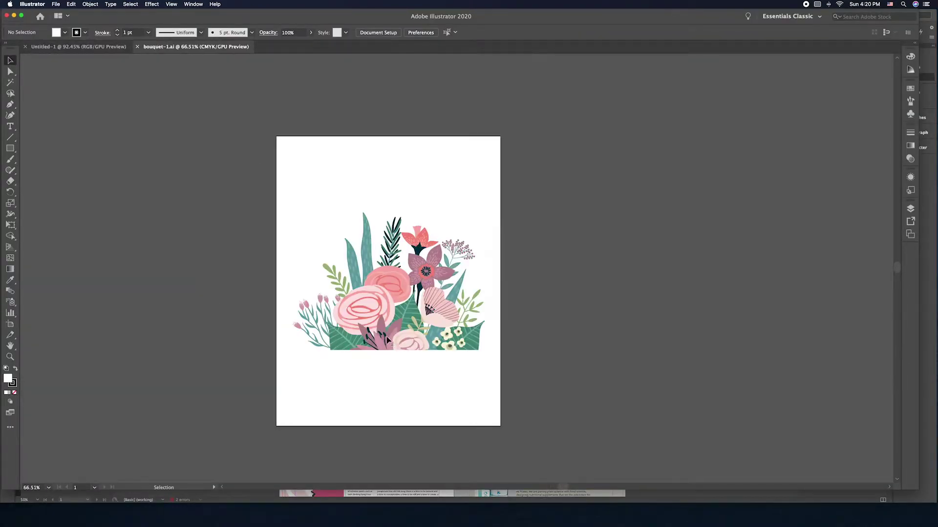
Ungroup the bouquet artwork and fill the large light-pink rose at its front with bright blue
left_click(358, 308)
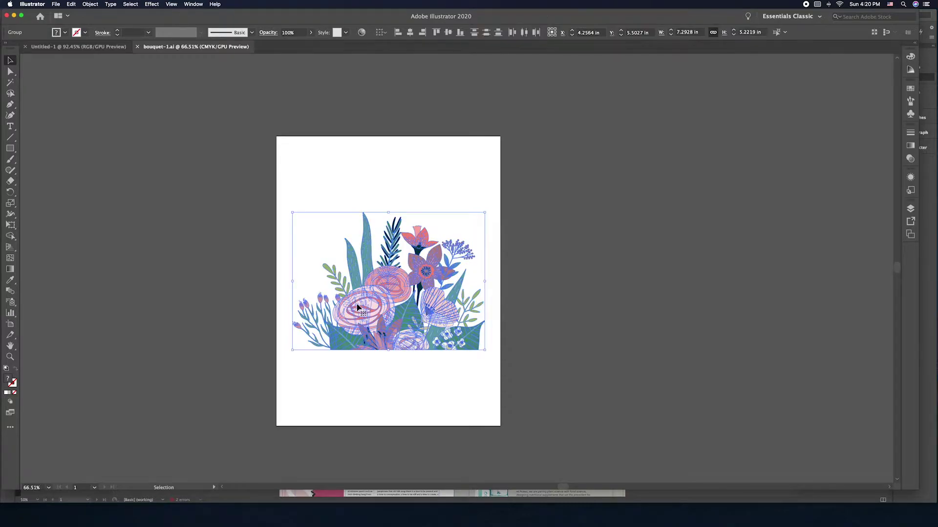
left_click(760, 324)
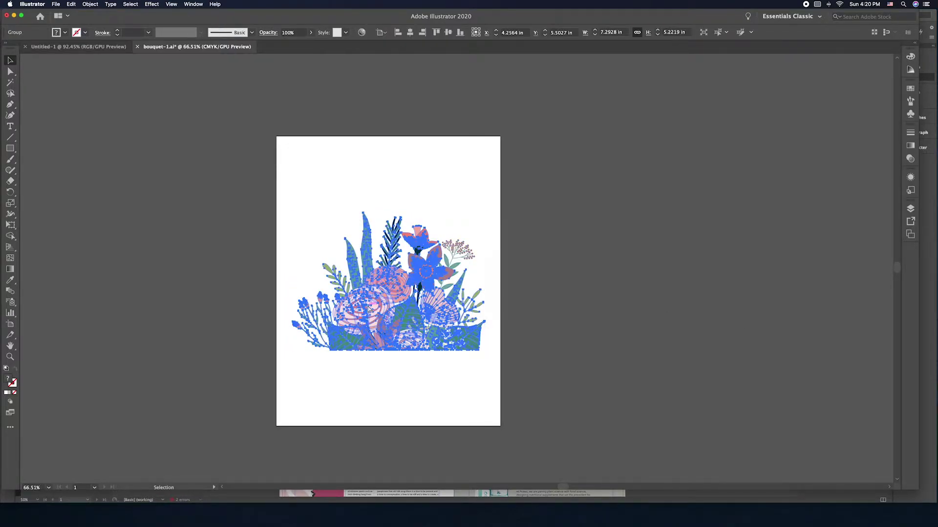
left_click(391, 308)
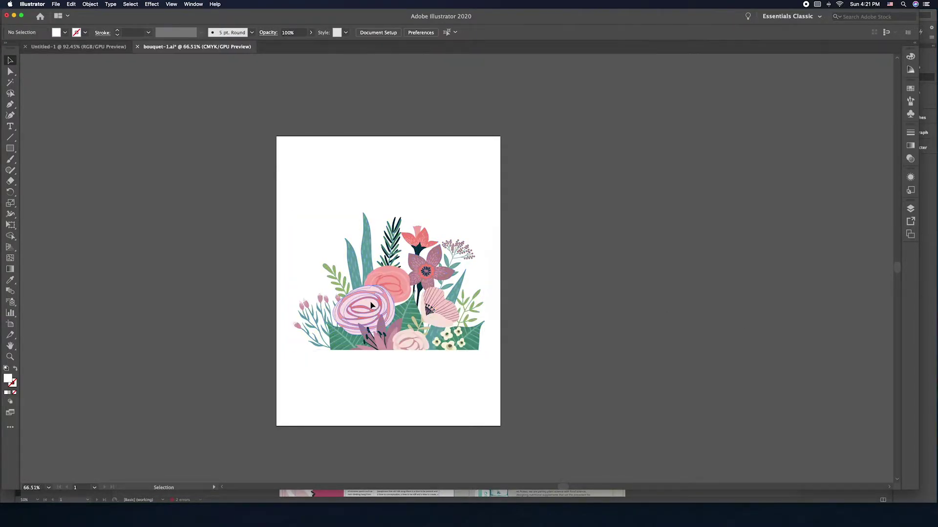
left_click(65, 33)
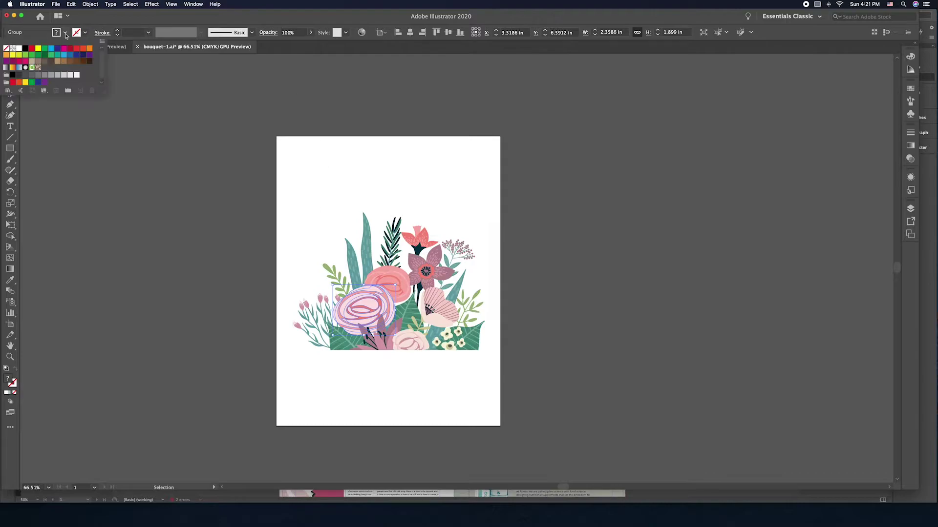
left_click(48, 51)
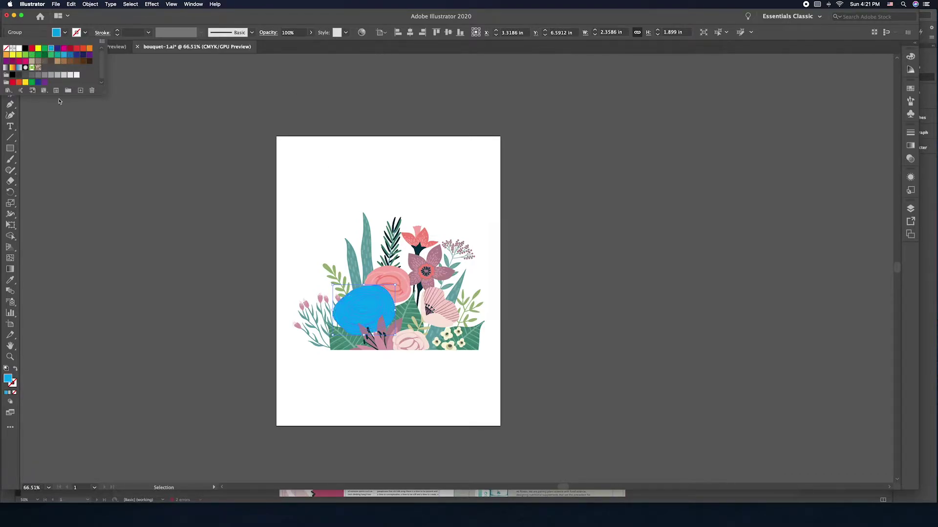
left_click(580, 272)
left_click(539, 324)
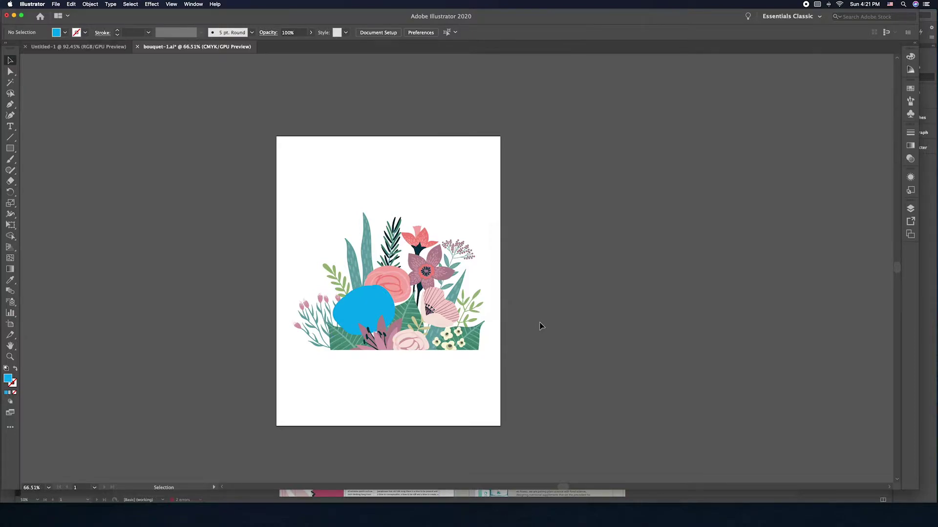
Save the edited bouquet-1.ai and switch back to the magazine document in InDesign
key("a")
key("super+s")
key("super+Tab")
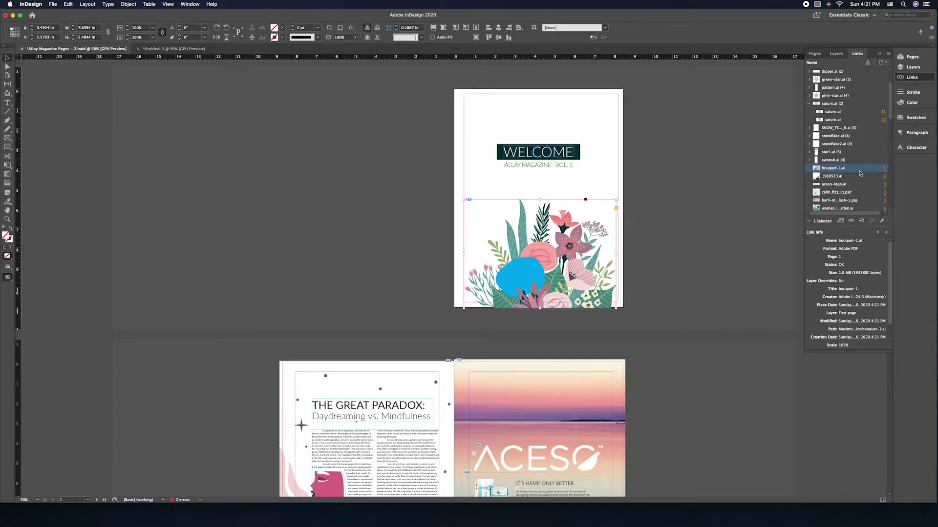
Open the original of the linked image calm_fizz_lg.psd in Photoshop for editing
scroll(516, 276, "down", 1)
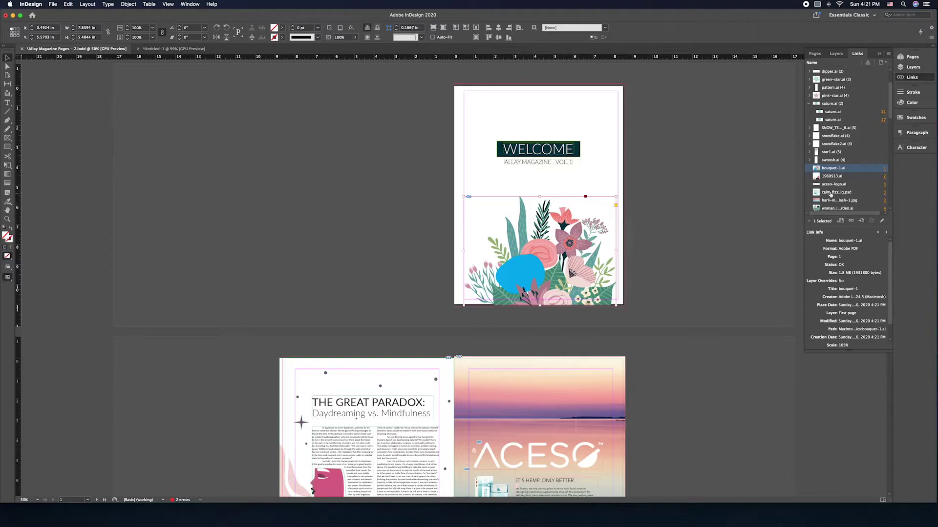
left_click(847, 193)
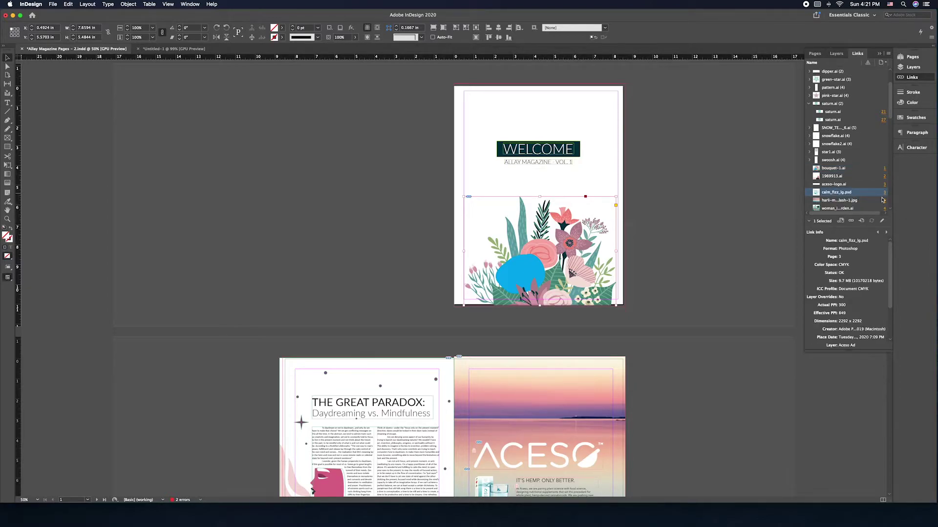
left_click(882, 221)
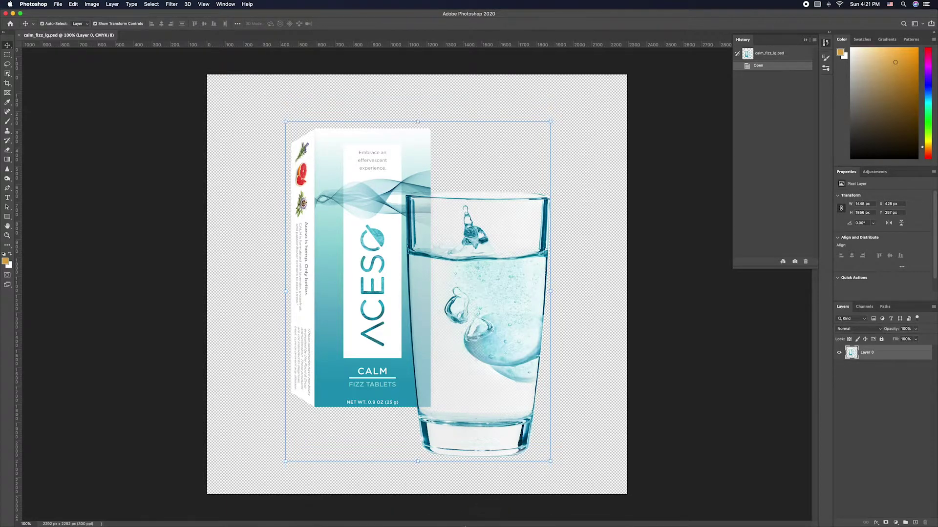
Switch back to InDesign and delete the placed penguin.ai graphic from the Untitled-1 document
mouse_move(464, 525)
left_click(517, 511)
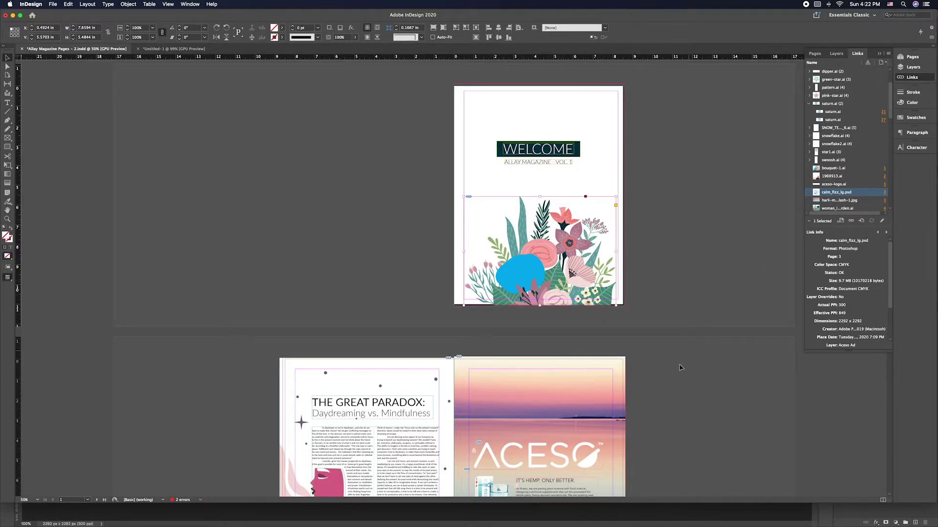
scroll(657, 361, "down", 5)
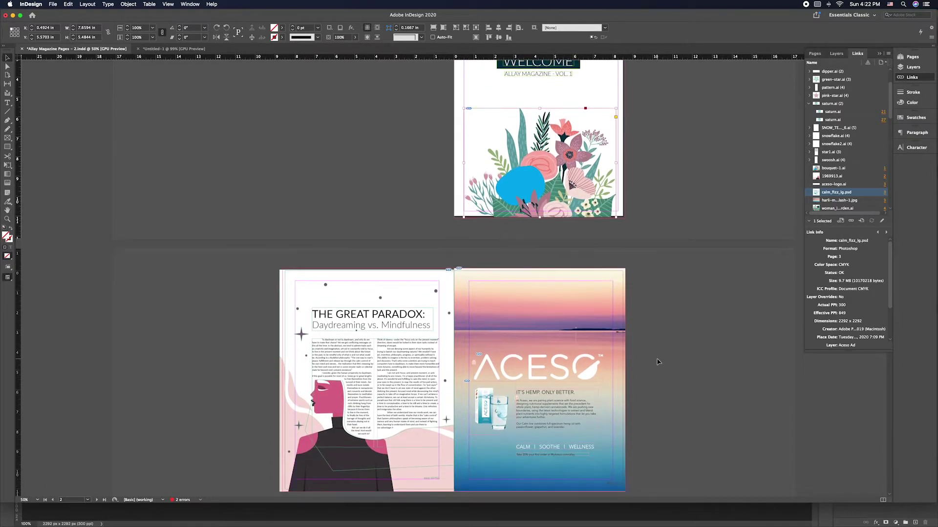
left_click(173, 49)
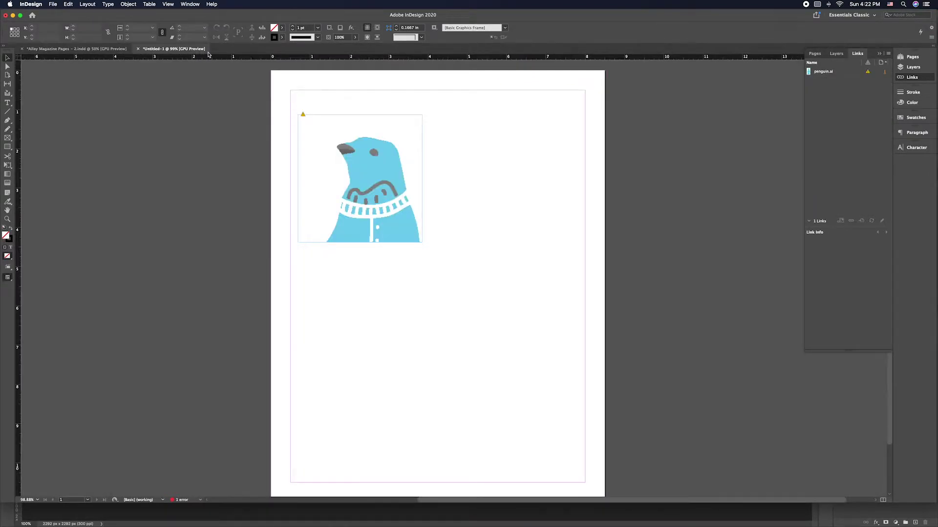
left_click(361, 167)
key("BackSpace")
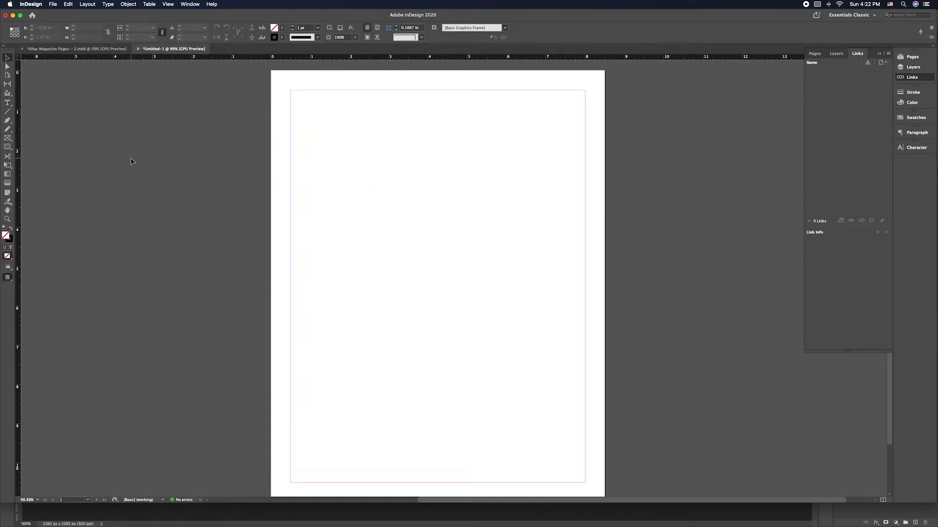
Draw a rectangle frame about 3.26 in wide and 3.04 in high in the page's upper-left area
left_click(8, 139)
left_click(6, 140)
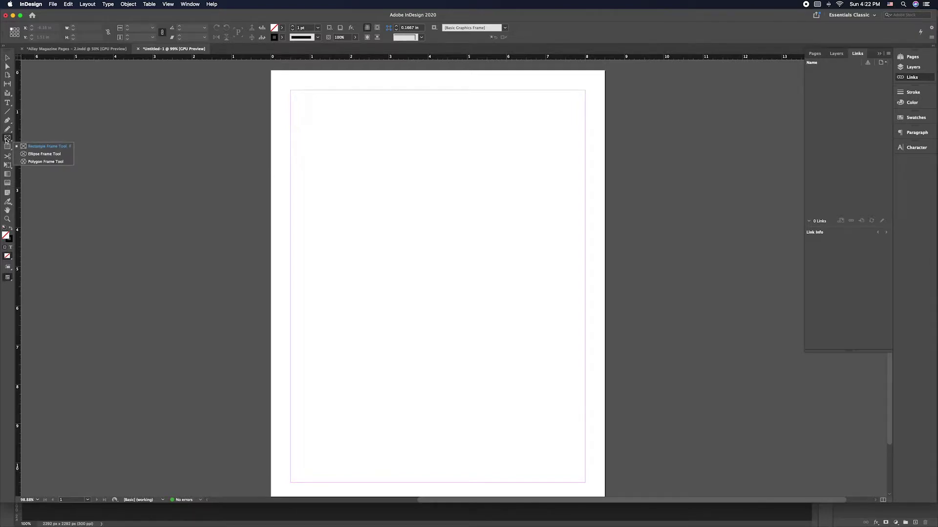
left_click(48, 148)
left_click_drag(320, 125, 449, 244)
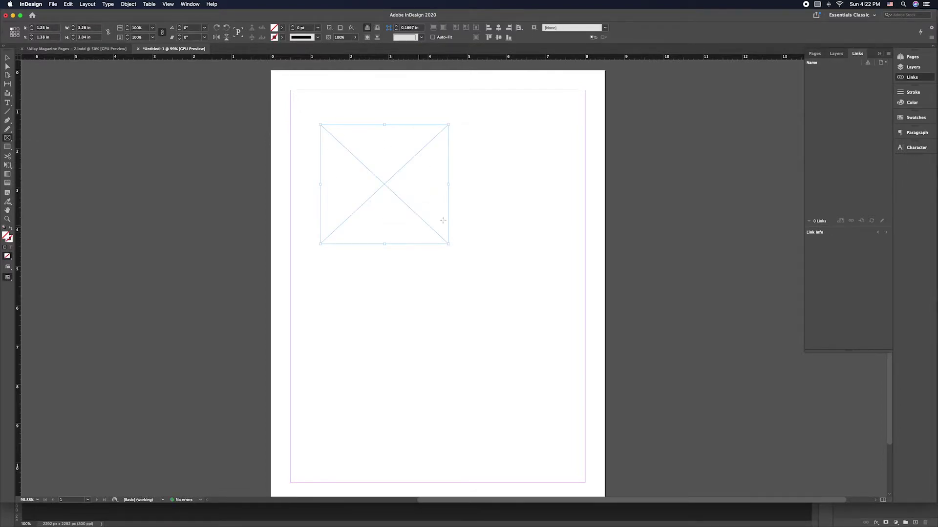
Draw a circular ellipse frame about 2.8 in across below the rectangle frame, in the page's lower half
left_click(7, 138)
left_click(48, 156)
left_click_drag(364, 324, 473, 432)
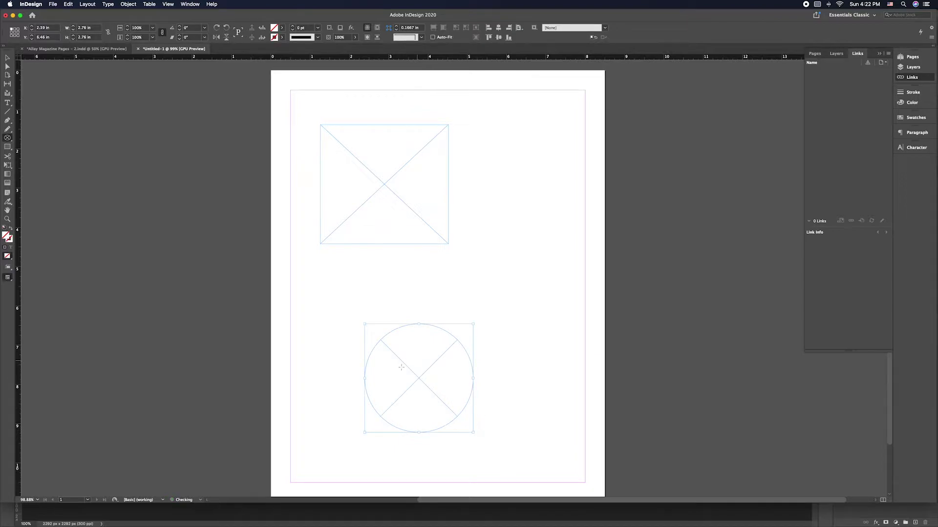
Place 325.ai from the magazine's Graphics assets folder into the rectangle frame
key("v")
left_click(550, 281)
left_click(379, 215)
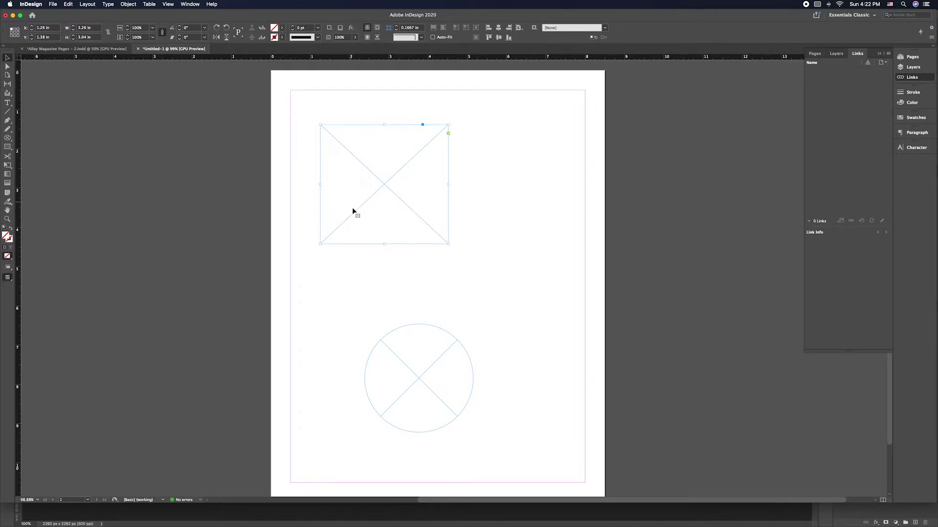
left_click(53, 5)
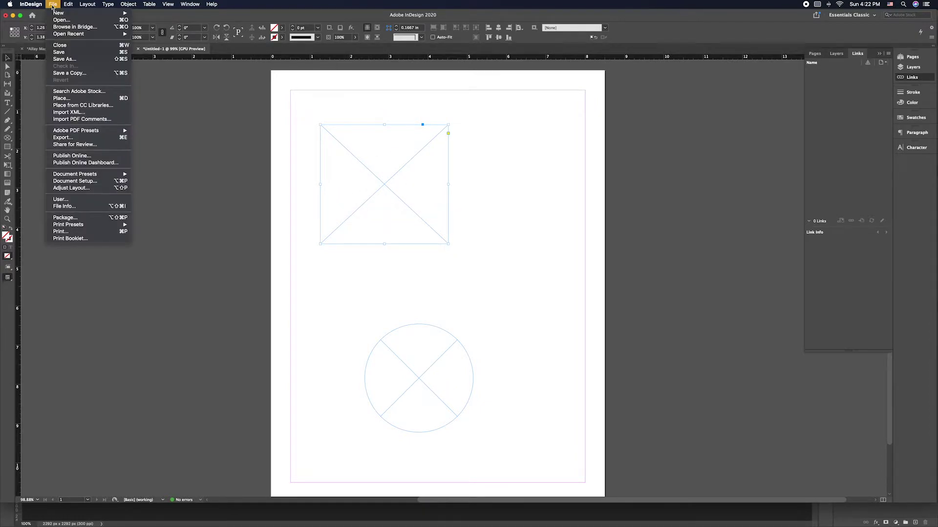
left_click(77, 98)
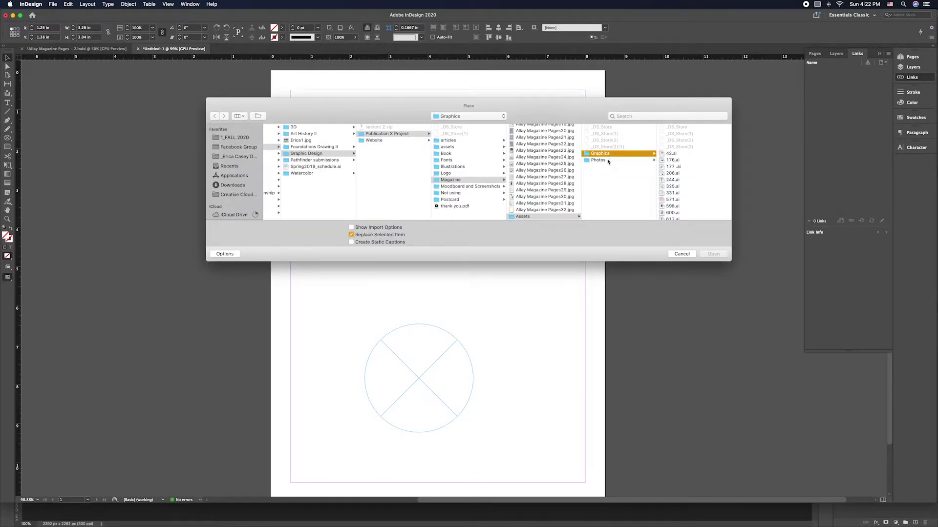
left_click(671, 188)
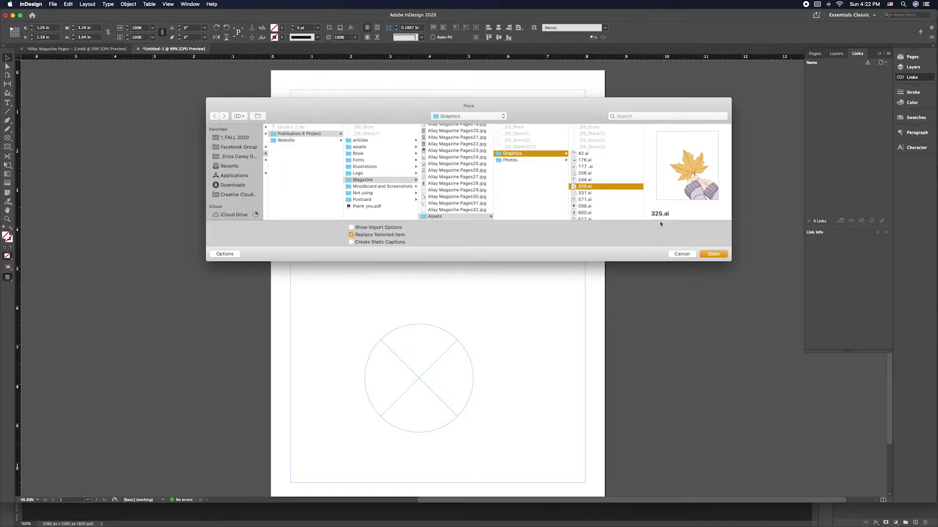
left_click(713, 254)
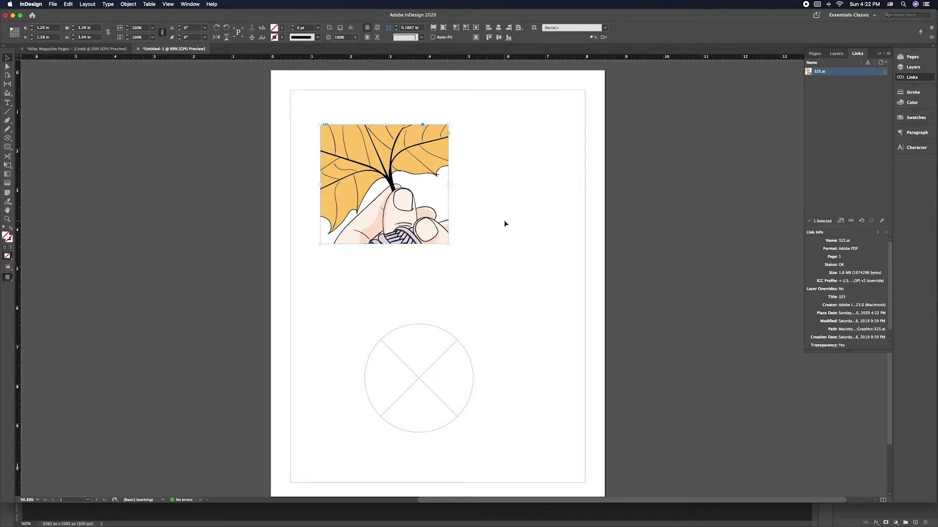
Move the leaf graphic together with its frame to about X 1.72 in, Y 1.23 in
left_click(384, 184)
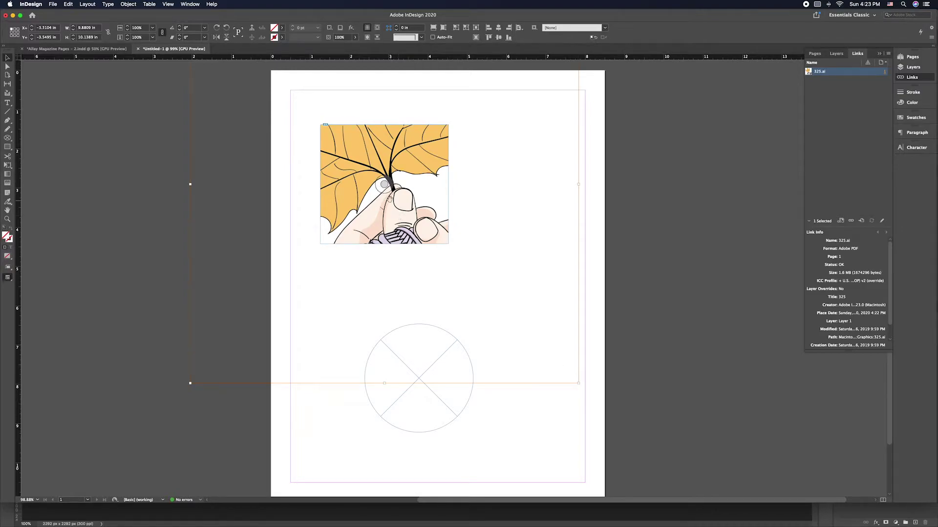
left_click(634, 332)
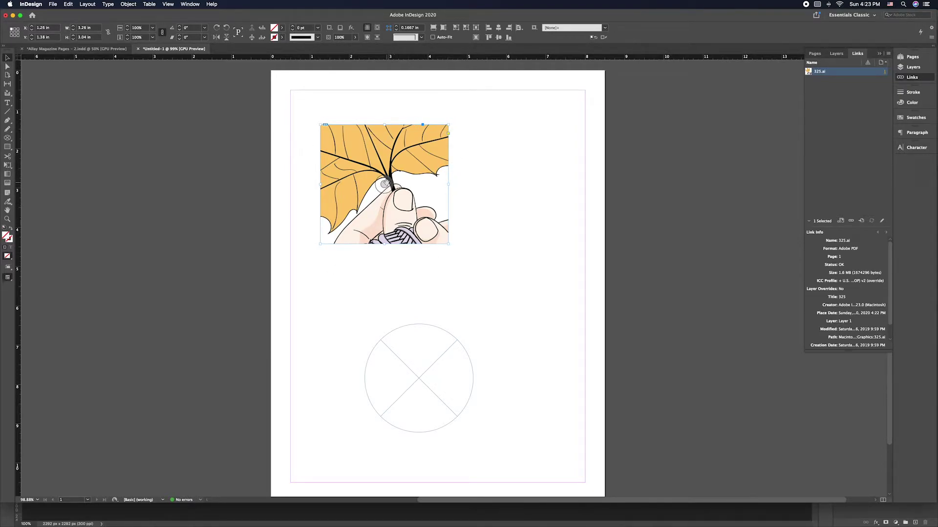
mouse_move(429, 223)
left_mouse_down()
mouse_move(512, 226)
mouse_move(526, 218)
mouse_move(437, 227)
left_mouse_up()
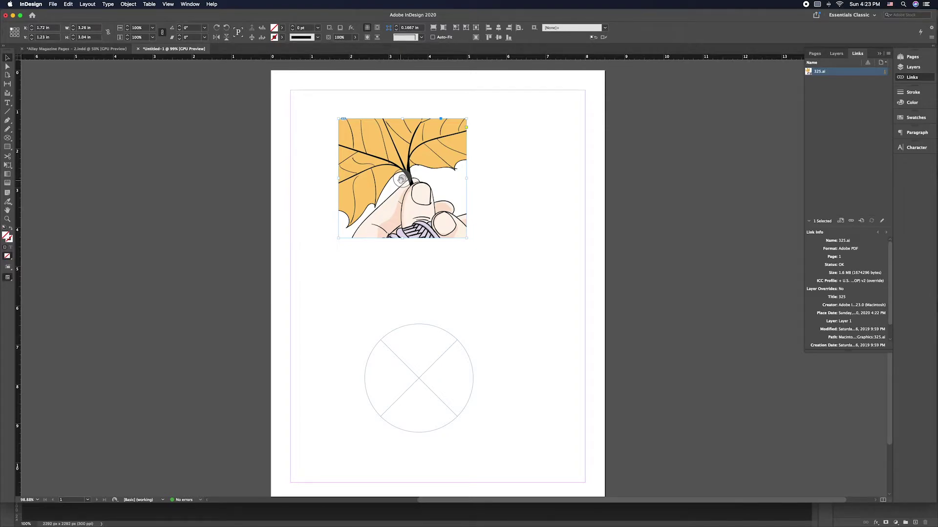
left_click(505, 208)
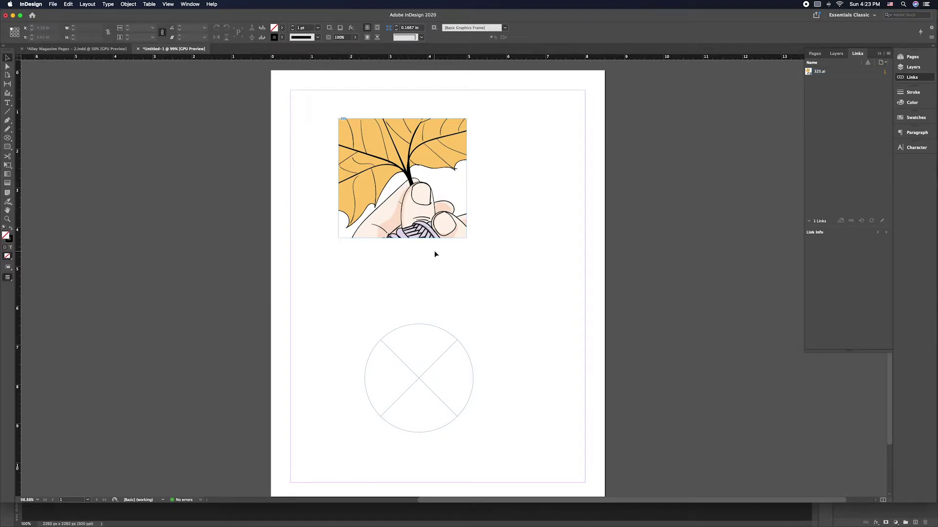
Scale only the leaf image inside its frame proportionally down to about 36%
left_click(433, 215)
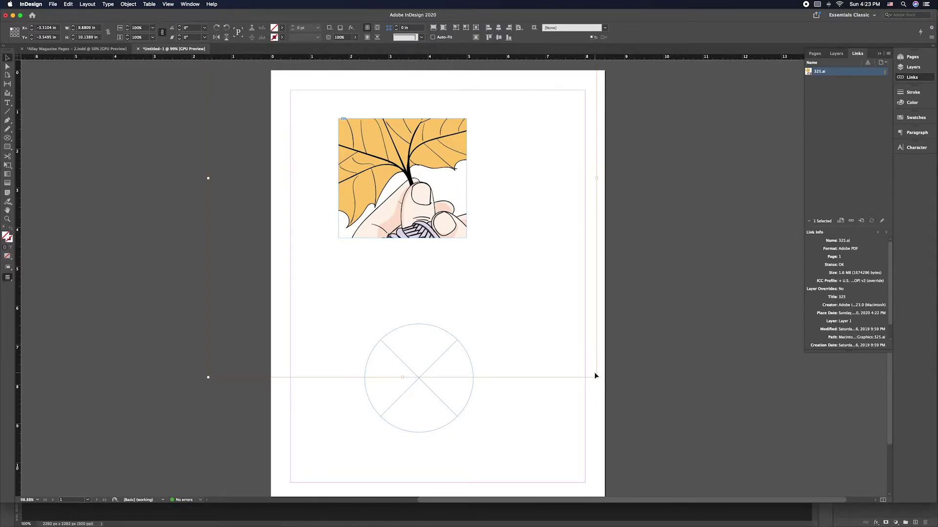
left_click(684, 257)
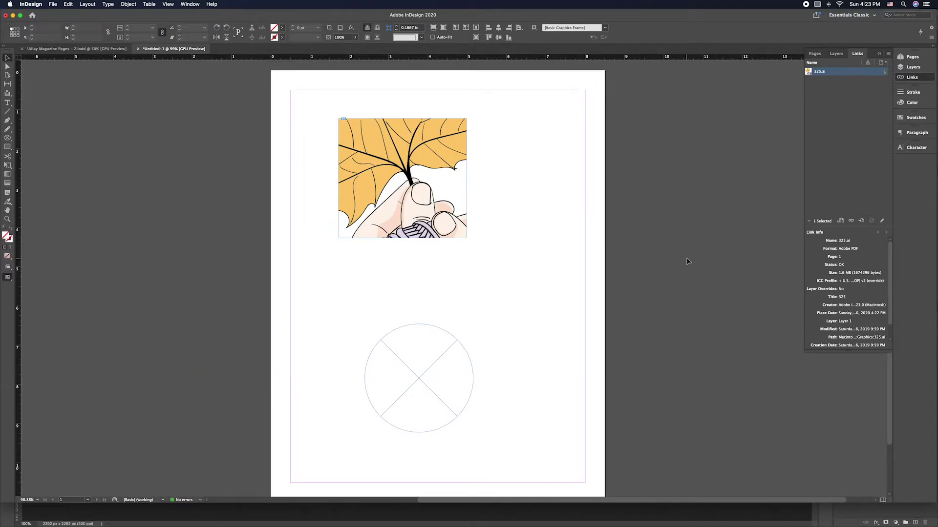
left_click(402, 179)
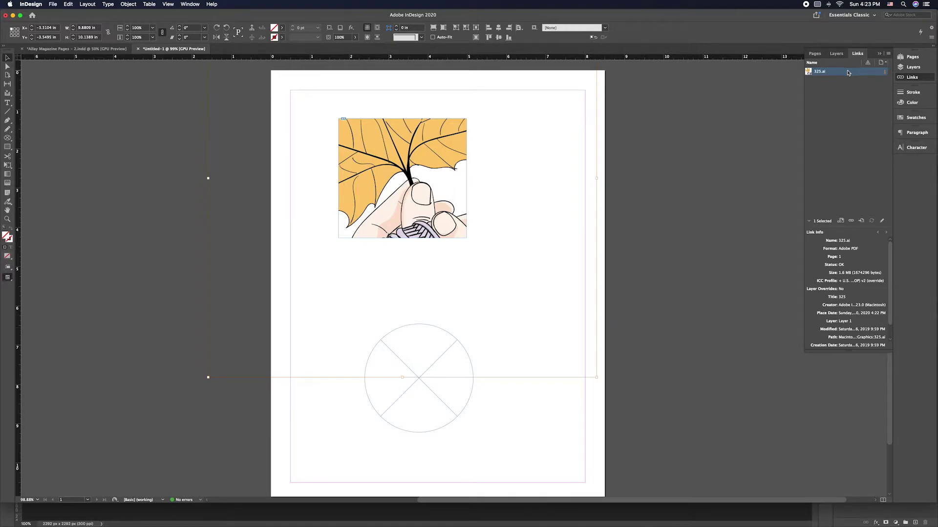
left_click_drag(597, 378, 472, 249)
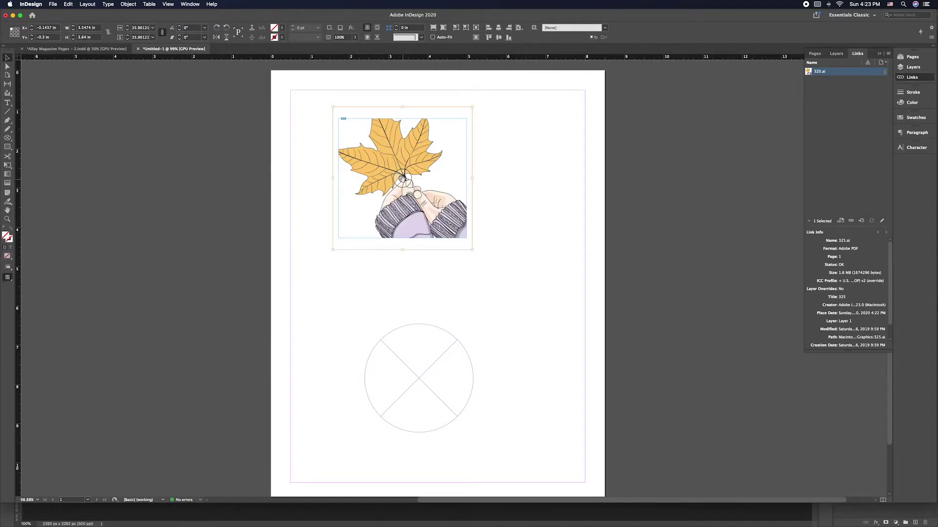
Try several positions for the leaf image inside its frame, ending at an offset of about X -0.12 in, Y -0.17 in
left_click_drag(402, 179, 431, 205)
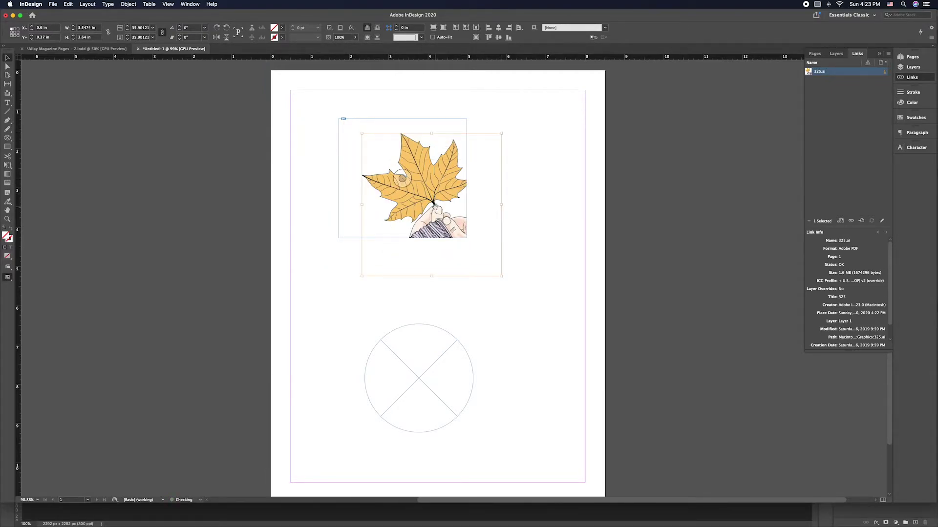
left_click_drag(401, 178, 407, 192)
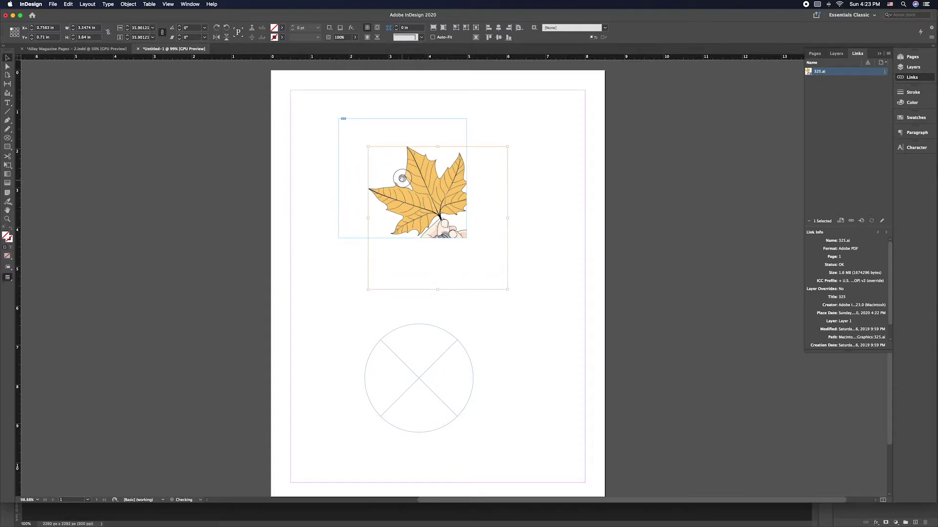
key("super+z")
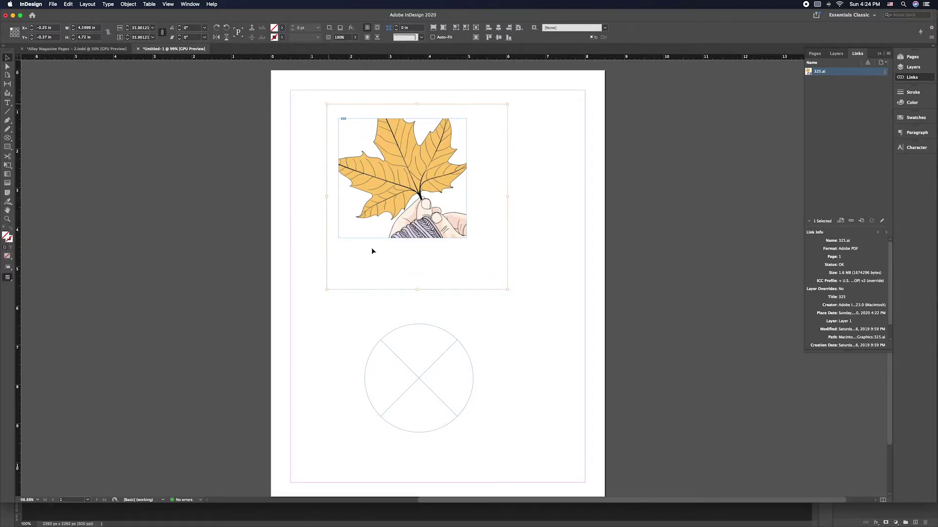
key("super+shift+z")
key("super+z")
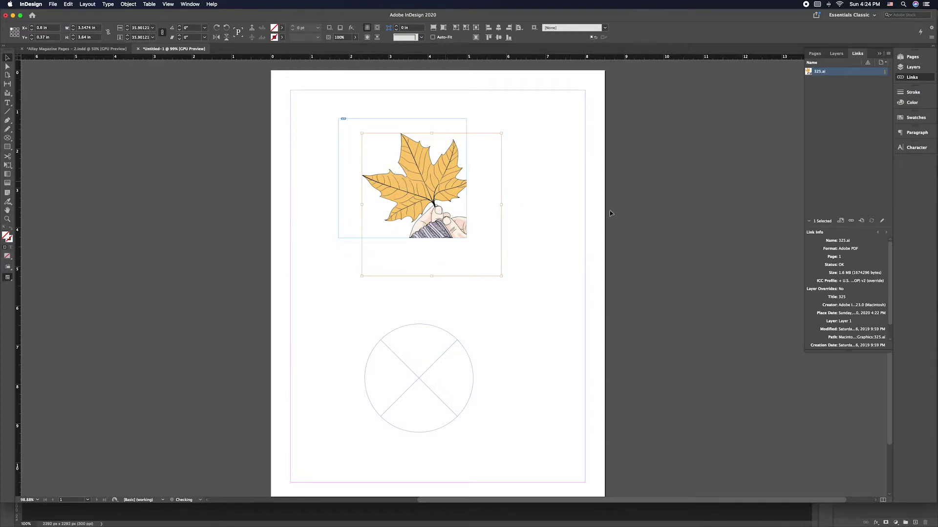
left_click_drag(438, 202, 413, 182)
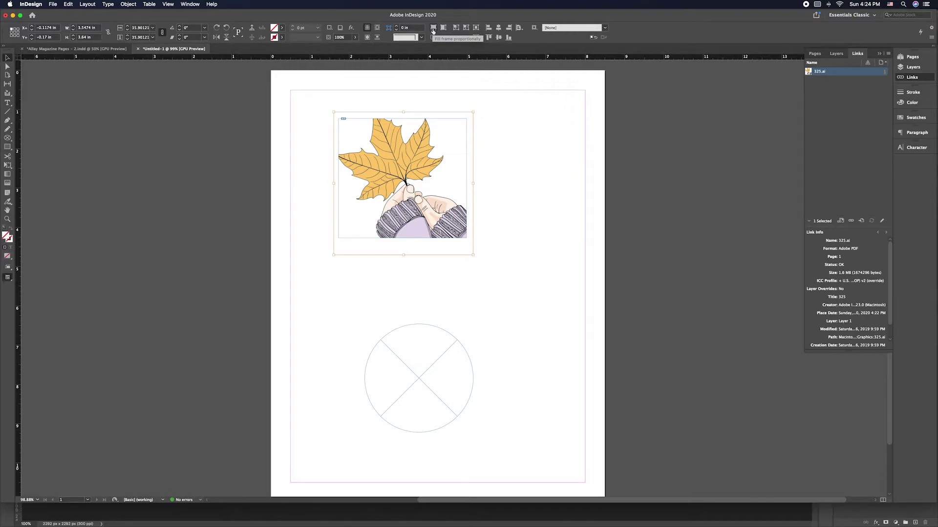
Compare filling the frame proportionally with fitting the leaf image proportionally inside the frame
left_click(432, 28)
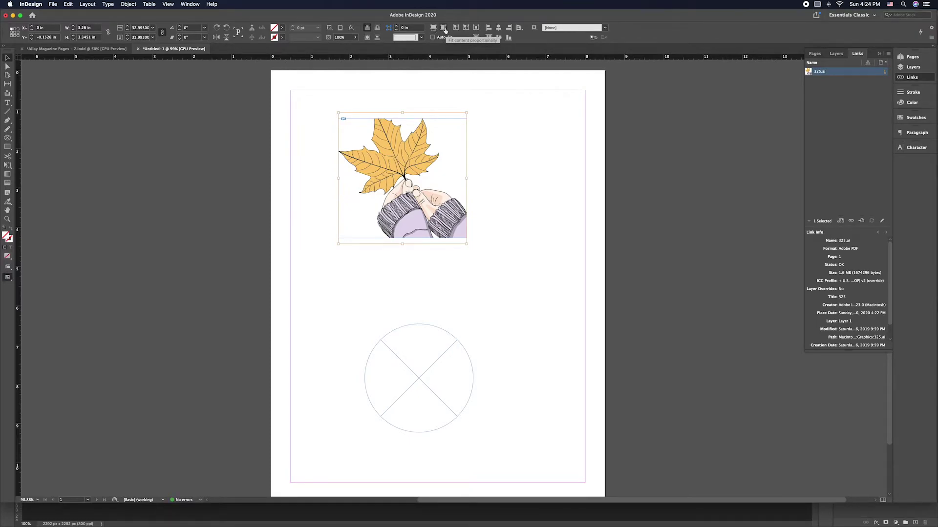
left_click(443, 28)
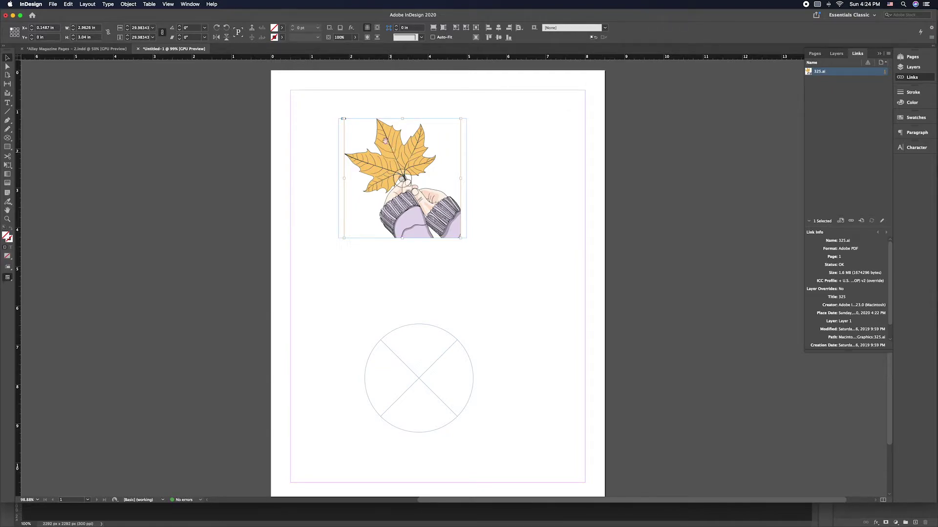
left_click(433, 29)
scroll(425, 209, "down", 1)
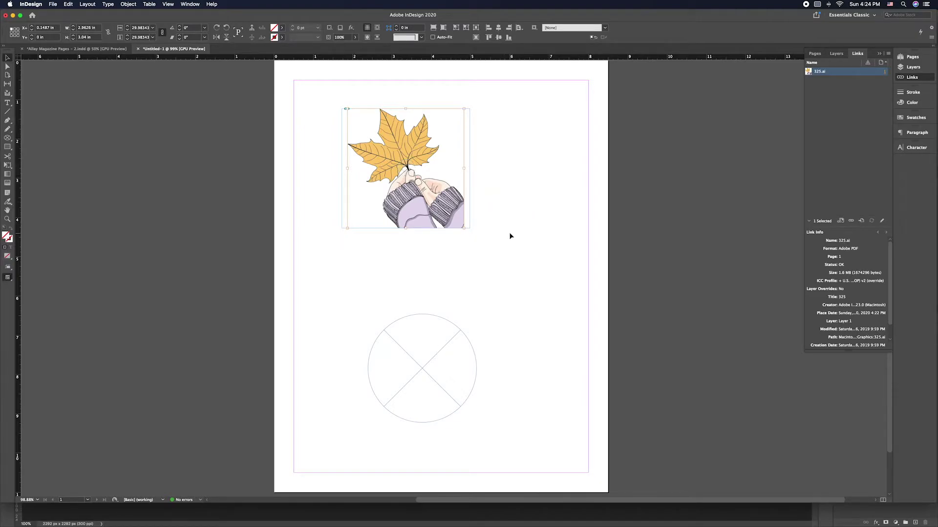
left_click(496, 235)
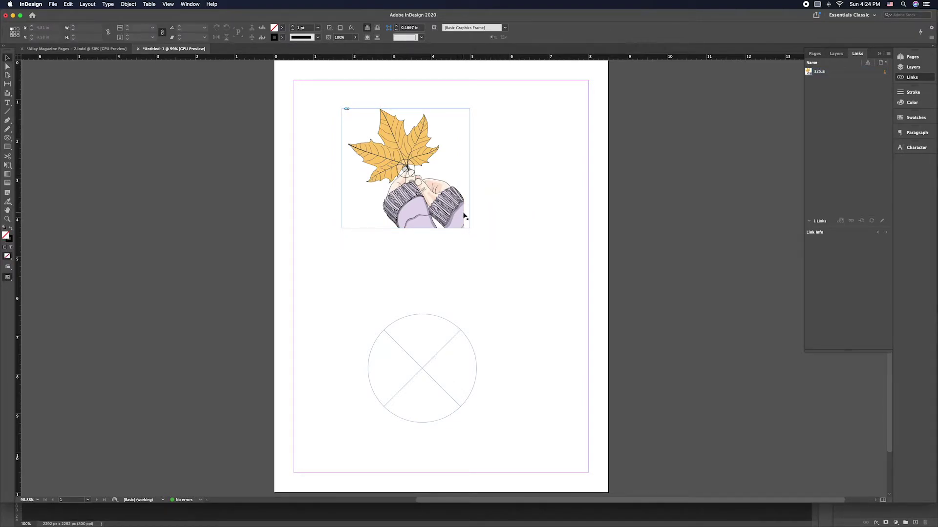
Shift the leaf image against the frame's right edge and shrink it toward the lower-right corner to about 19%
left_click(400, 173)
left_click_drag(405, 169, 412, 169)
left_click(553, 314)
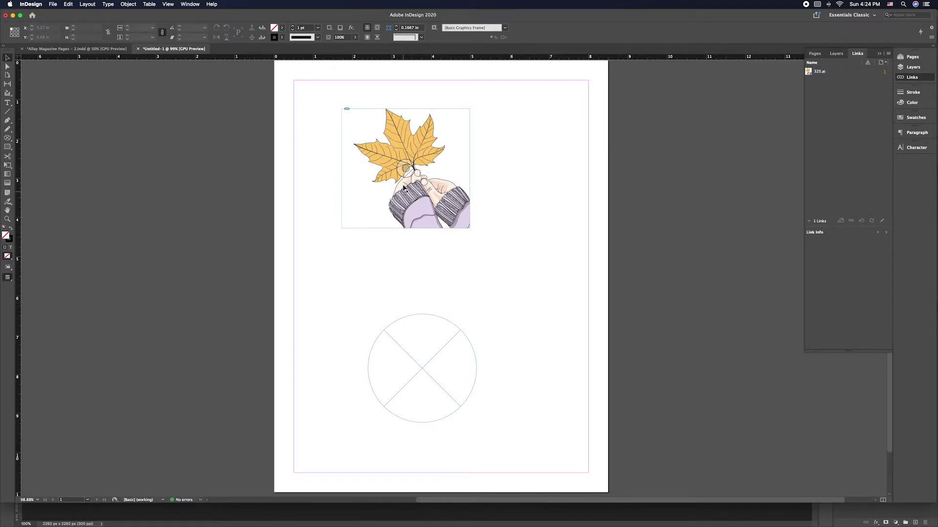
left_click(406, 169)
left_click(406, 169)
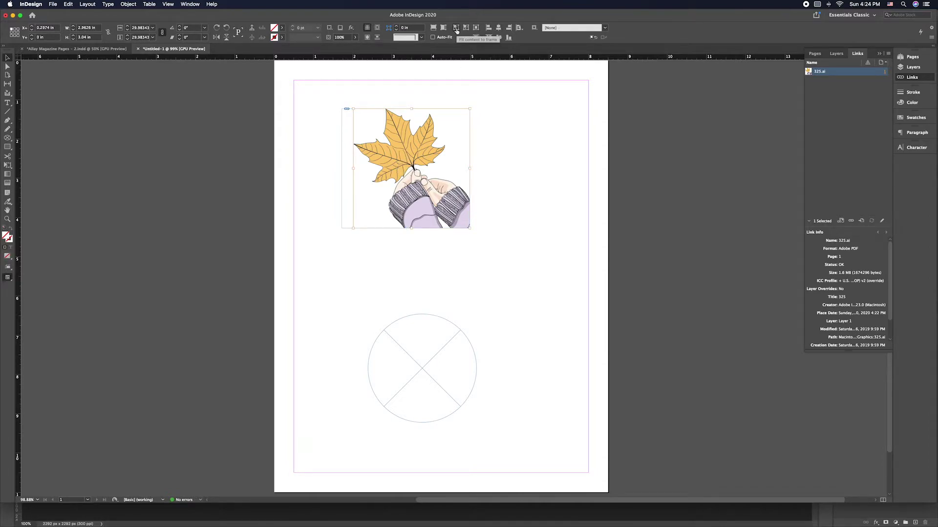
left_click_drag(353, 109, 398, 148)
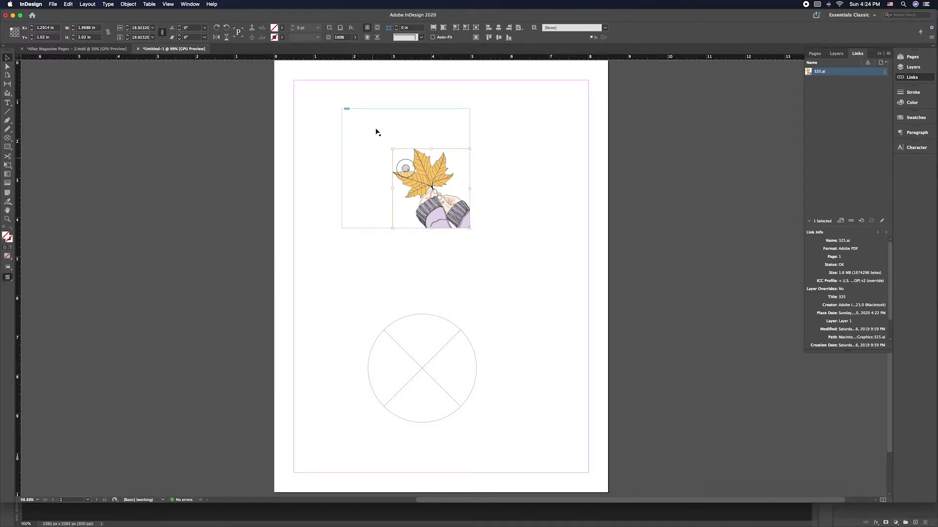
Extend the leaf frame upward to a height of about 3.51 in and fit the content to the frame
left_click(529, 138)
left_click(403, 109)
left_click_drag(406, 108, 407, 90)
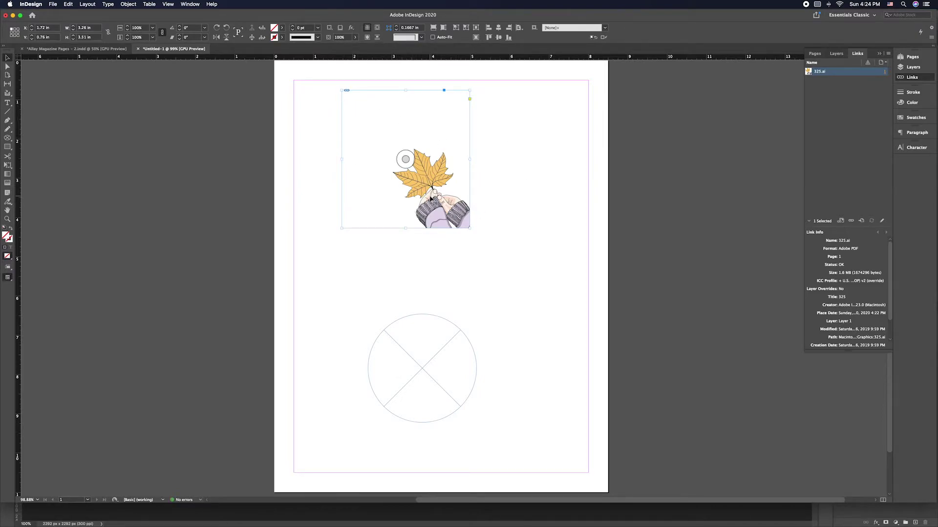
left_click(406, 160)
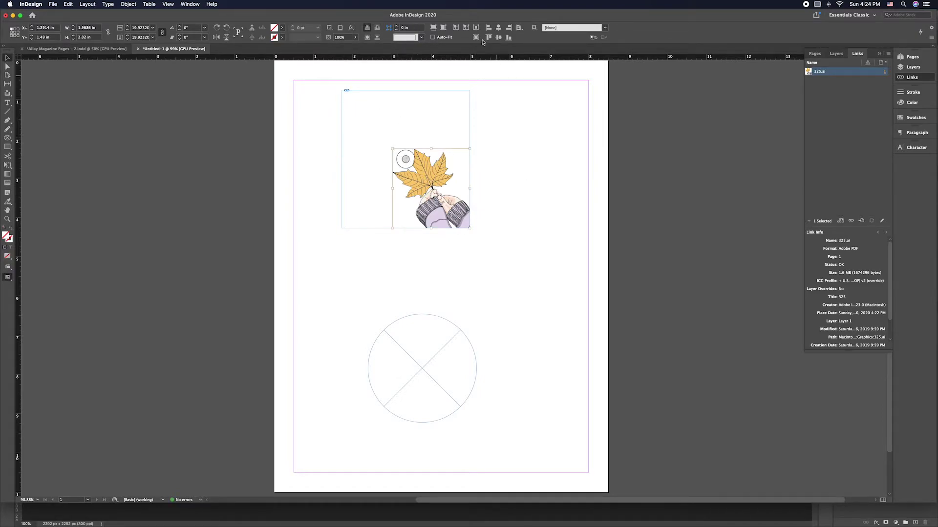
left_click(456, 28)
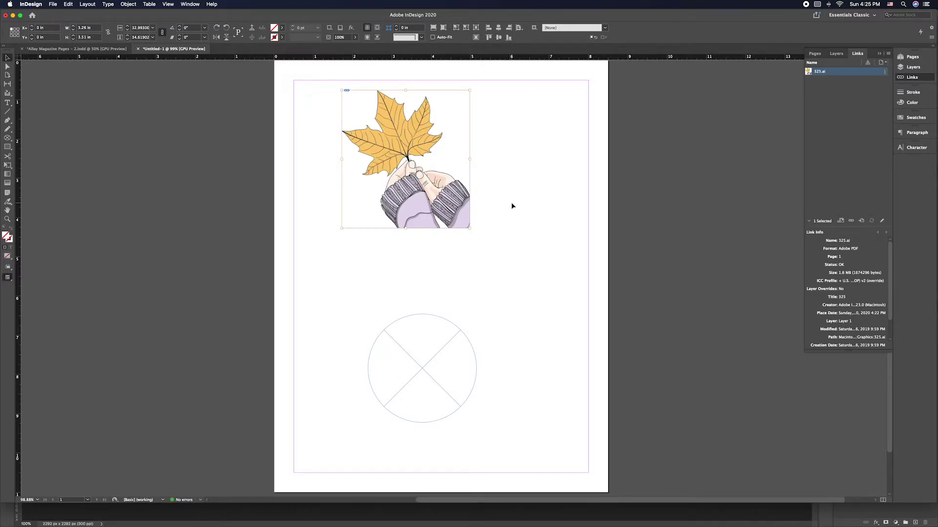
Undo the last content fit and extend the leaf frame's bottom edge down to a height of about 5.47 in
key("super+z")
left_click(508, 166)
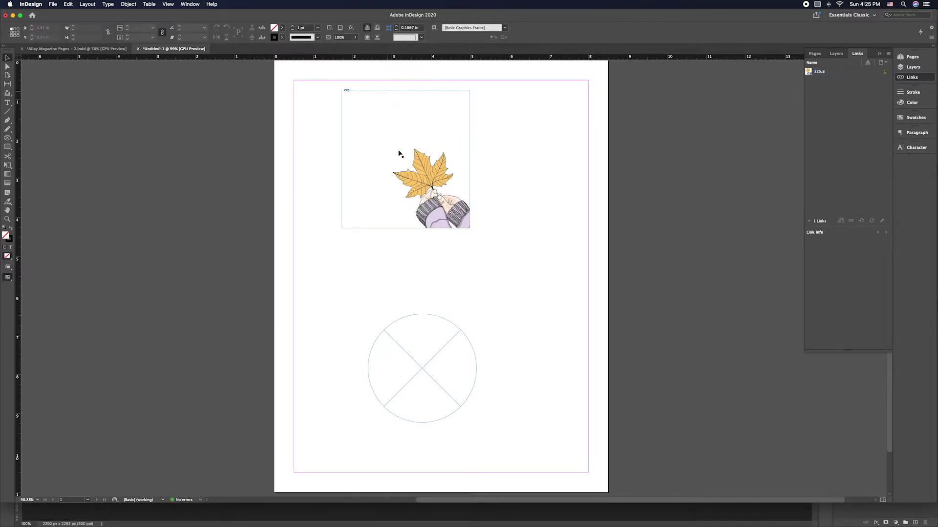
left_click(344, 217)
left_click_drag(405, 229, 404, 306)
key("super+shift+a")
Try fitting the leaf image to the taller frame, undo it, and fit the frame to the image instead
left_click(406, 197)
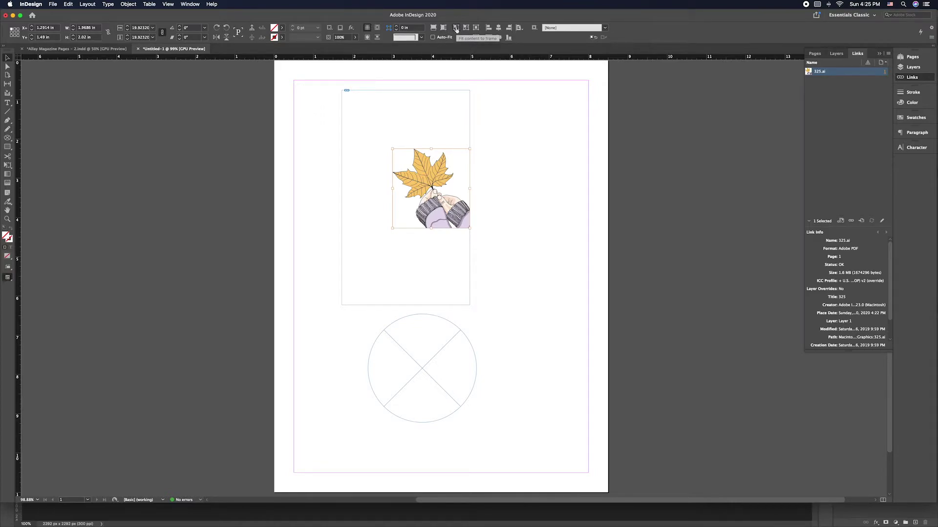
left_click(457, 28)
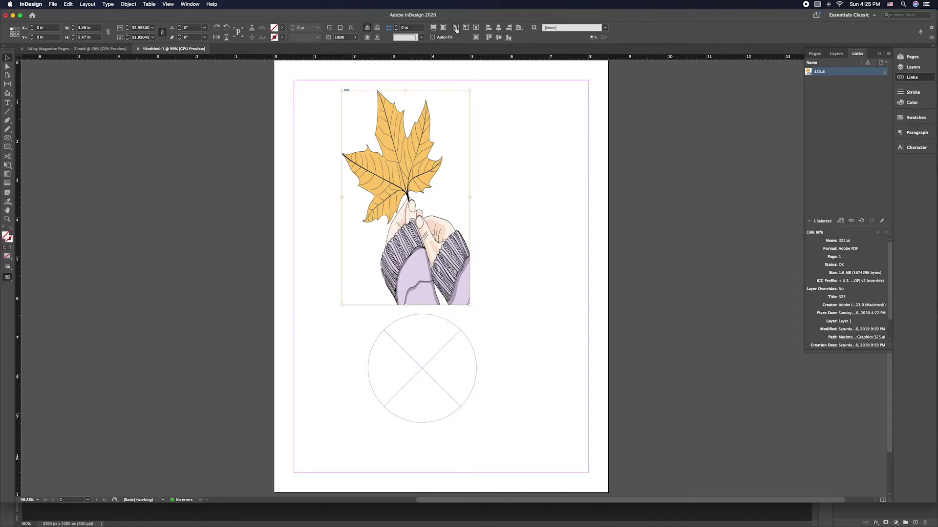
left_click(456, 29)
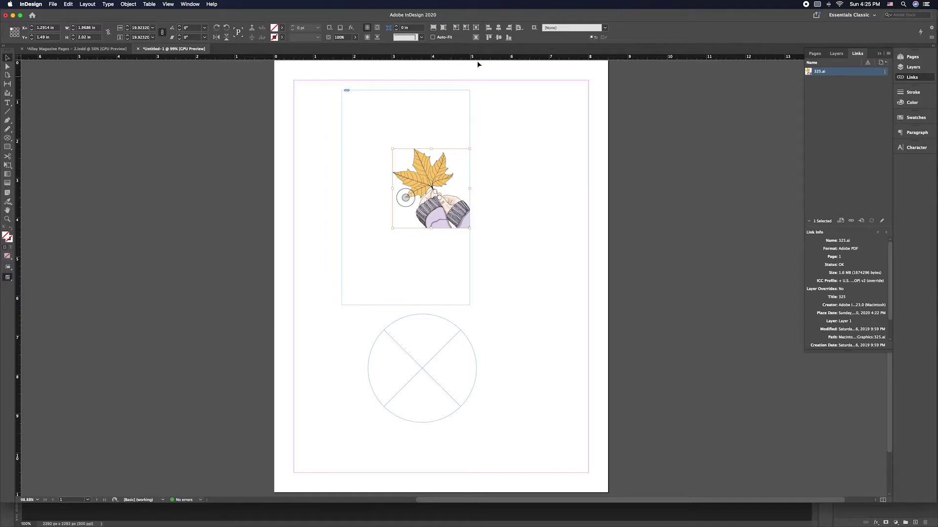
left_click(467, 27)
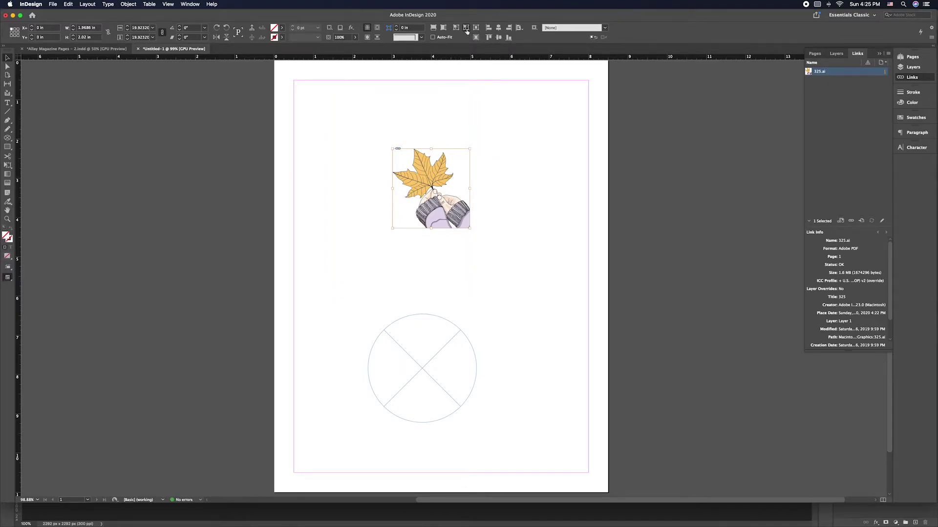
Try moving the leaf image independently out of its fitted frame, undoing each move
left_click_drag(453, 209, 392, 173)
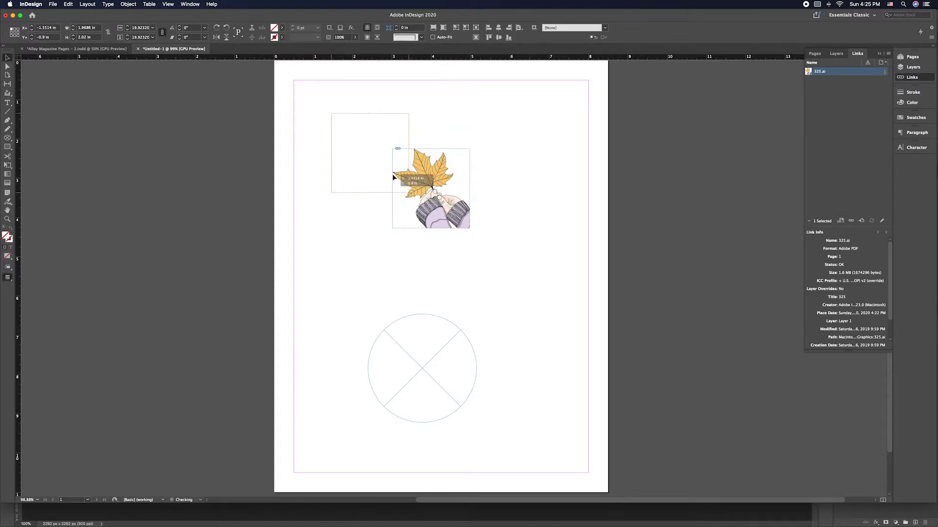
key("super+z")
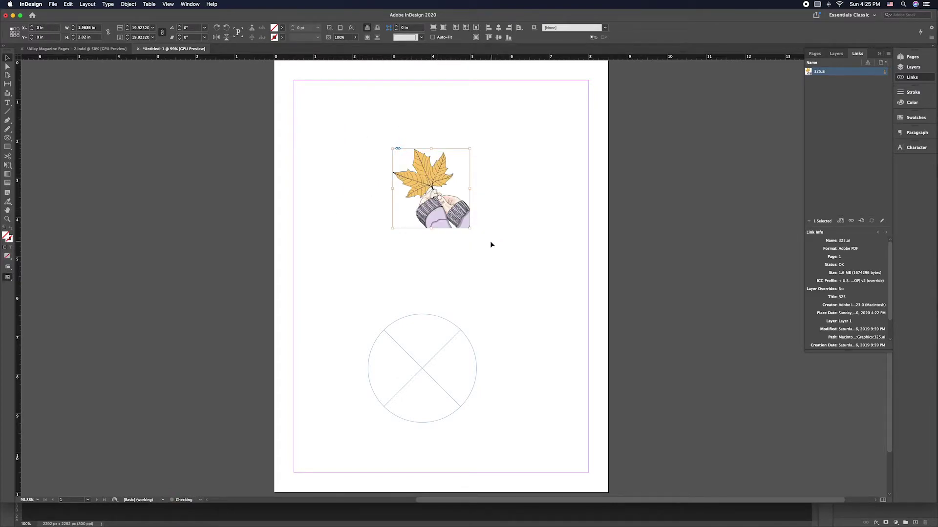
left_click(447, 193)
left_click_drag(430, 188, 304, 160)
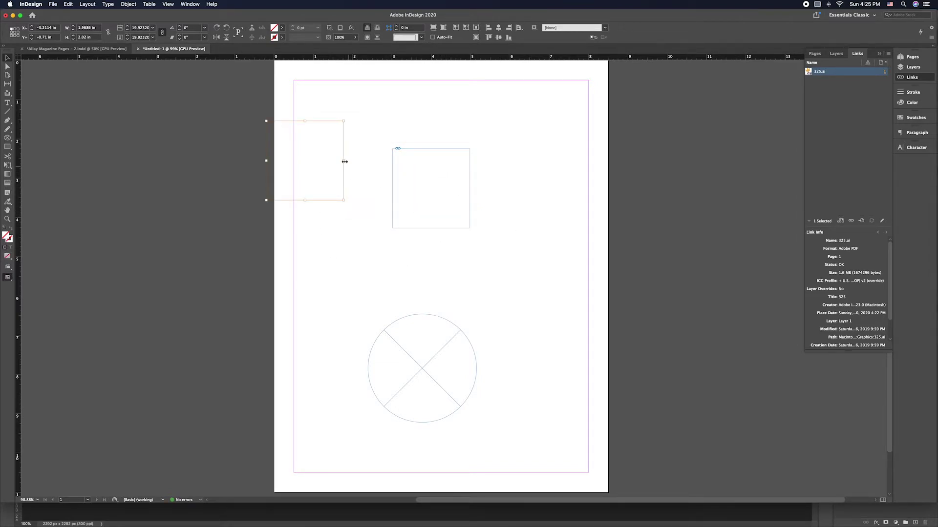
key("super+z")
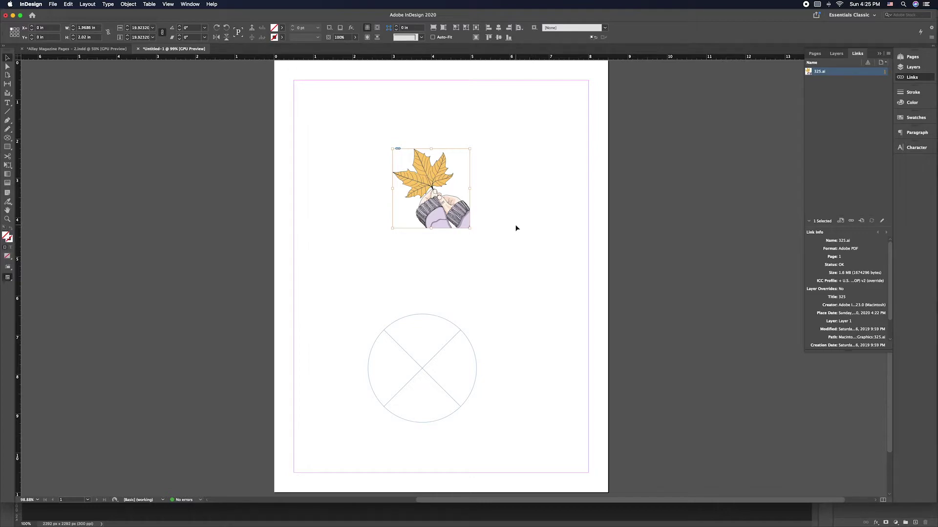
Move the frame together with its leaf image up and left to about X 1.14 in, Y 1.27 in
left_click(492, 230)
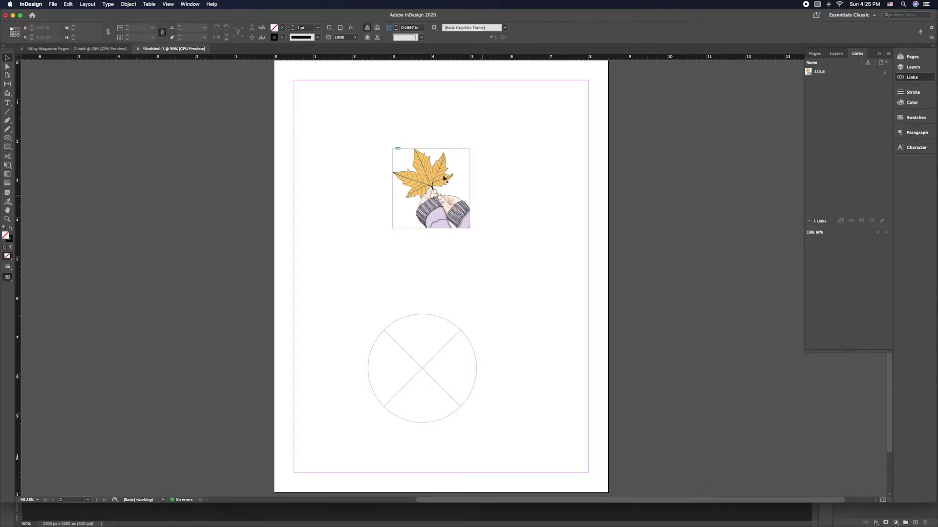
left_click(468, 222)
left_click_drag(449, 171, 375, 132)
left_click(433, 254)
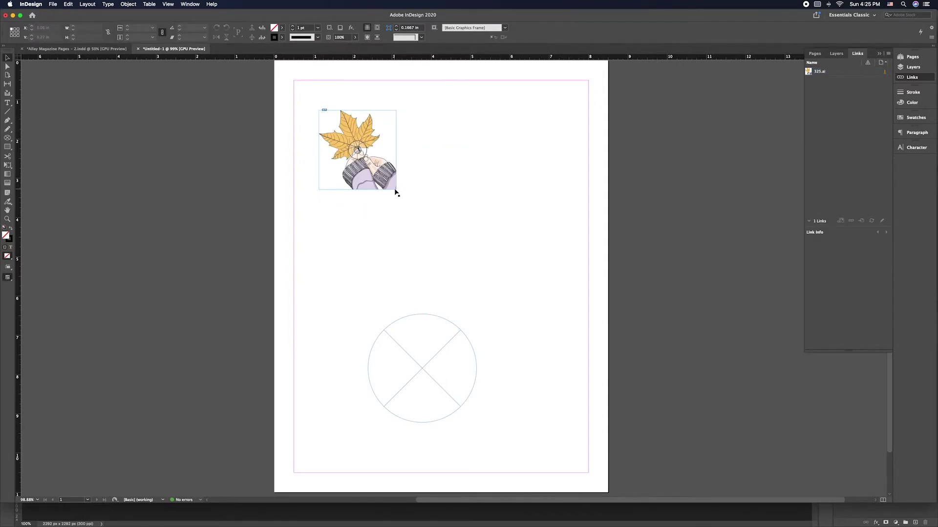
Enlarge only the leaf frame from its lower-right corner to about 3.58 in wide by 3.15 in high
key("super+1")
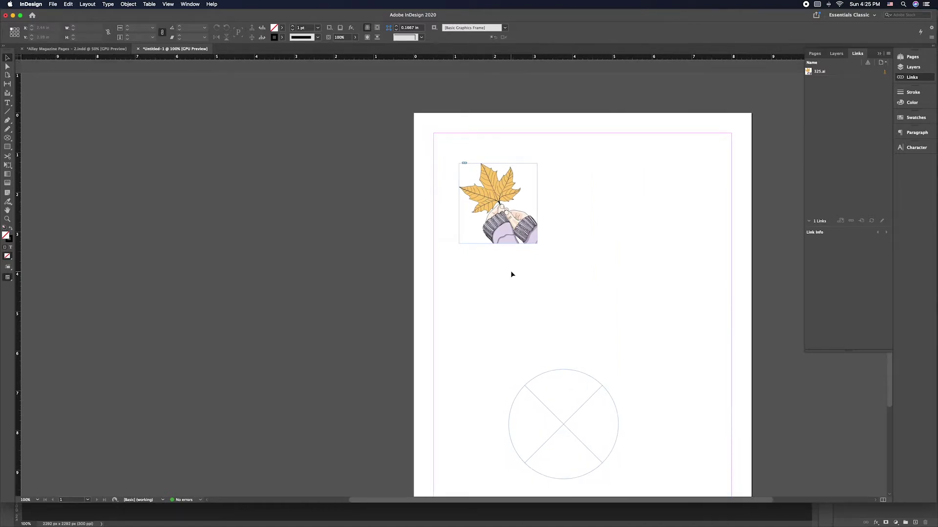
key("super+equal")
key("super+equal")
left_click_drag(614, 203, 558, 320)
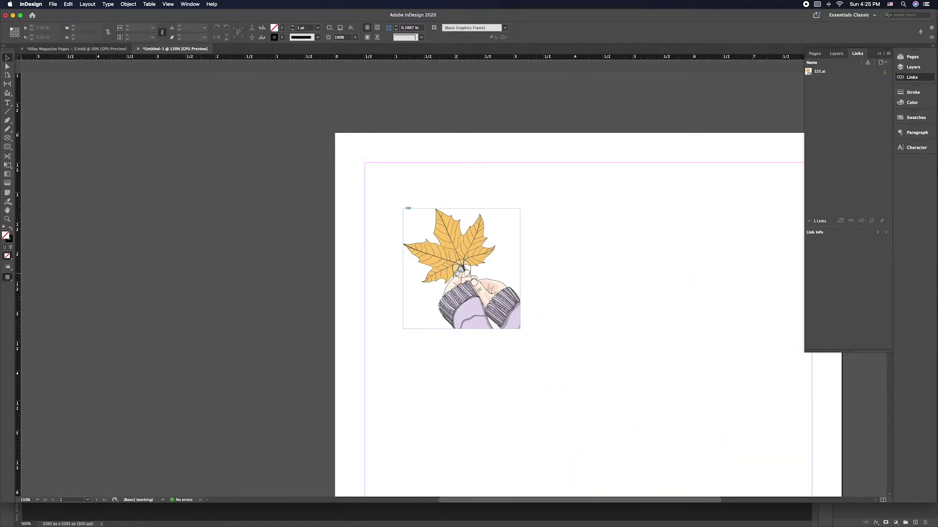
left_click(460, 270)
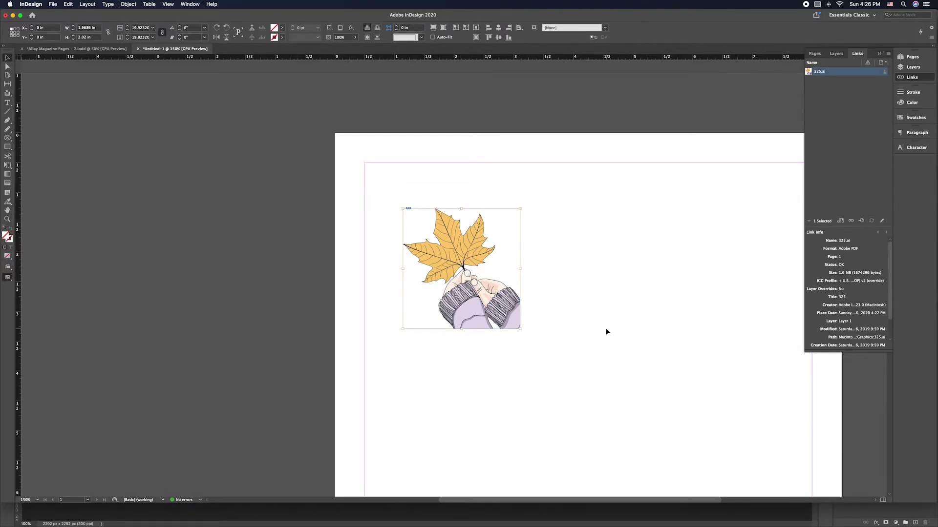
left_click(496, 266)
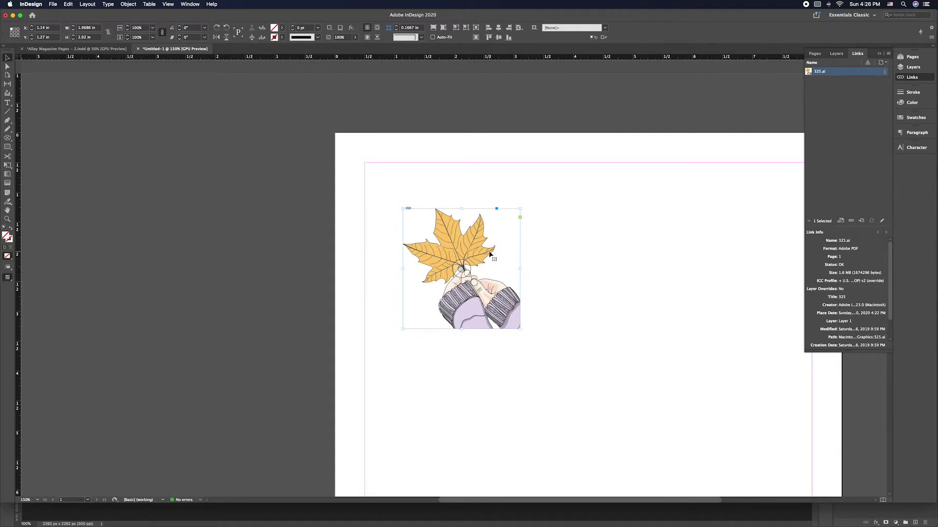
left_click_drag(520, 330, 616, 396)
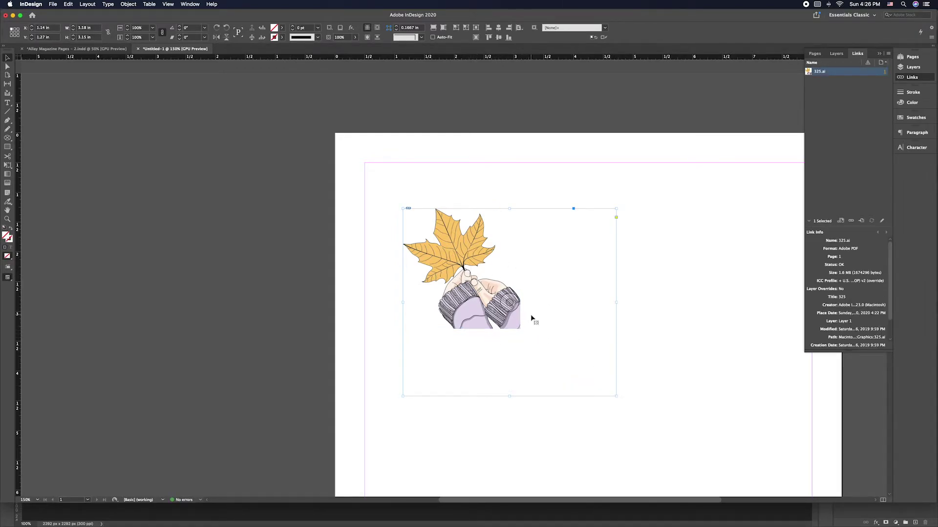
Scale the leaf image proportionally inside its frame to about 36%, roughly 3.53 in wide
double_click(508, 300)
left_click_drag(520, 331, 614, 410)
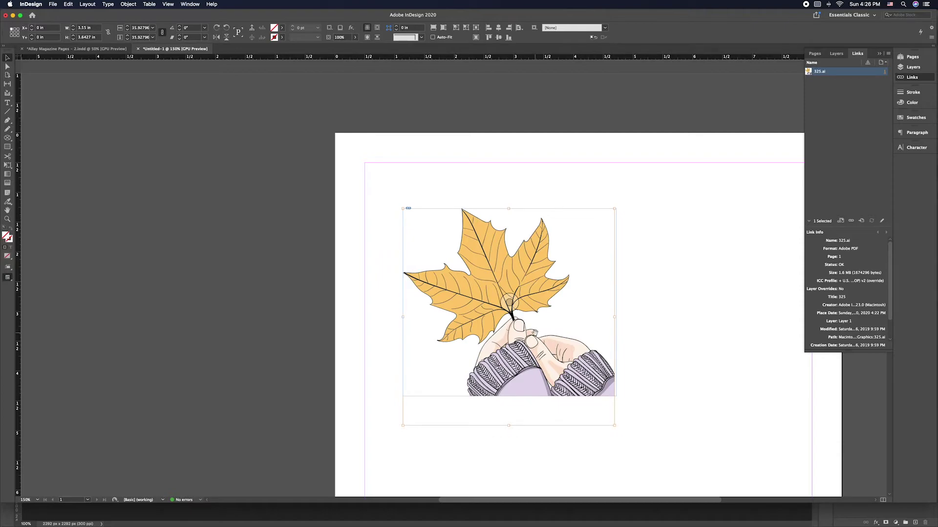
left_click(657, 349)
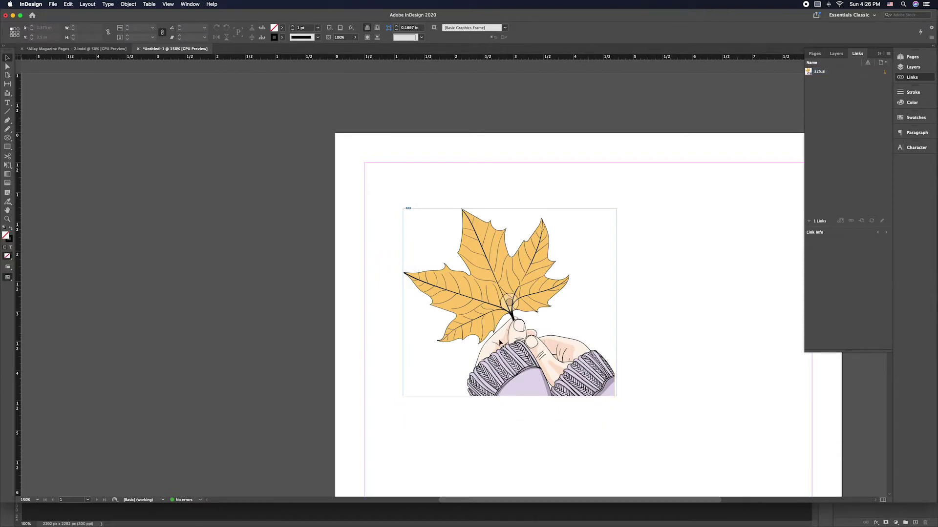
Place 331.ai from the Graphics folder into the empty circular frame
scroll(655, 355, "down", 10)
scroll(655, 355, "right", 4)
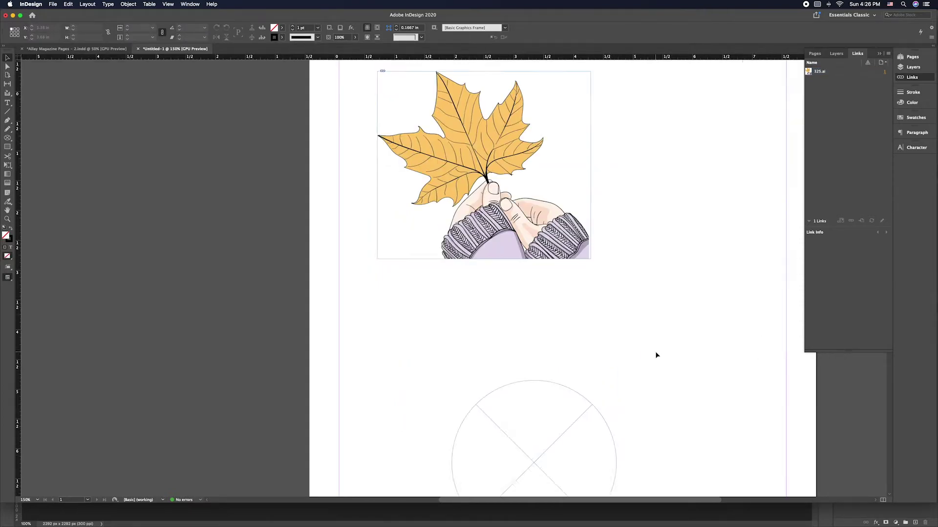
left_click(452, 265)
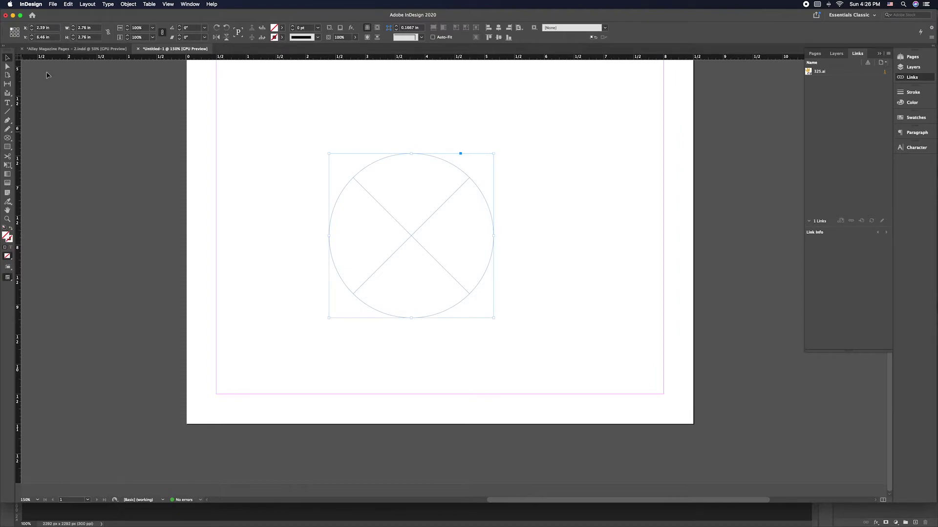
left_click(53, 5)
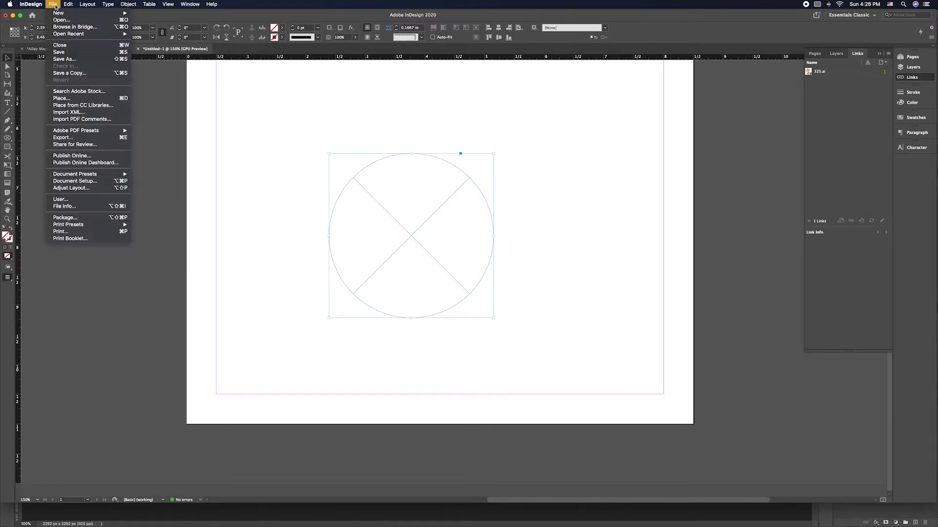
left_click(77, 100)
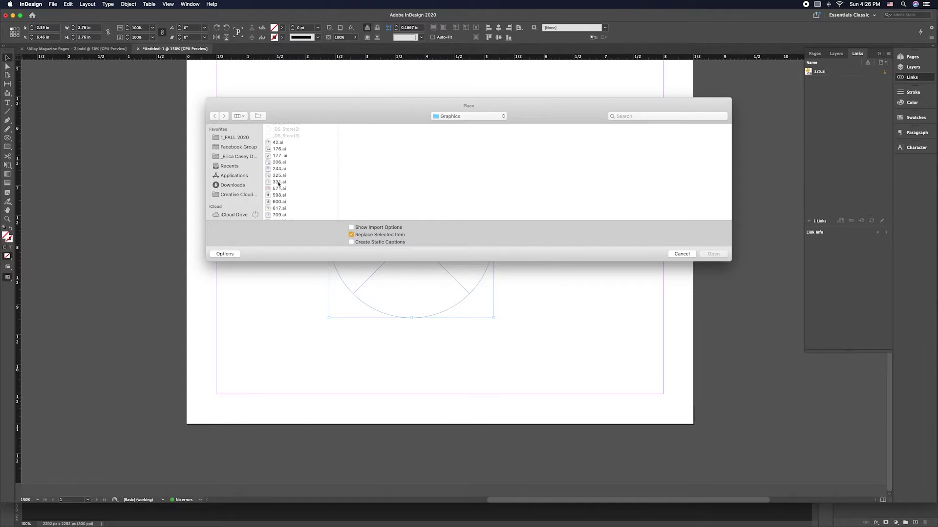
left_click(278, 182)
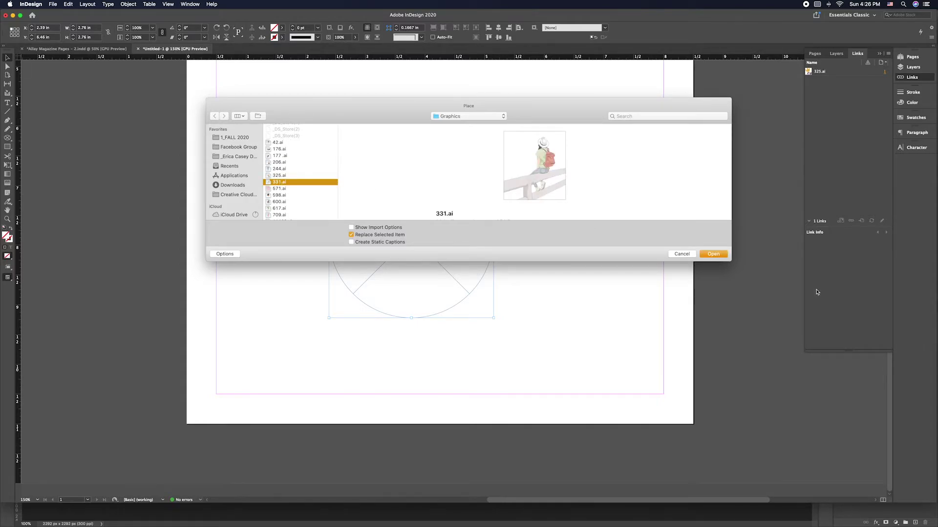
left_click(714, 254)
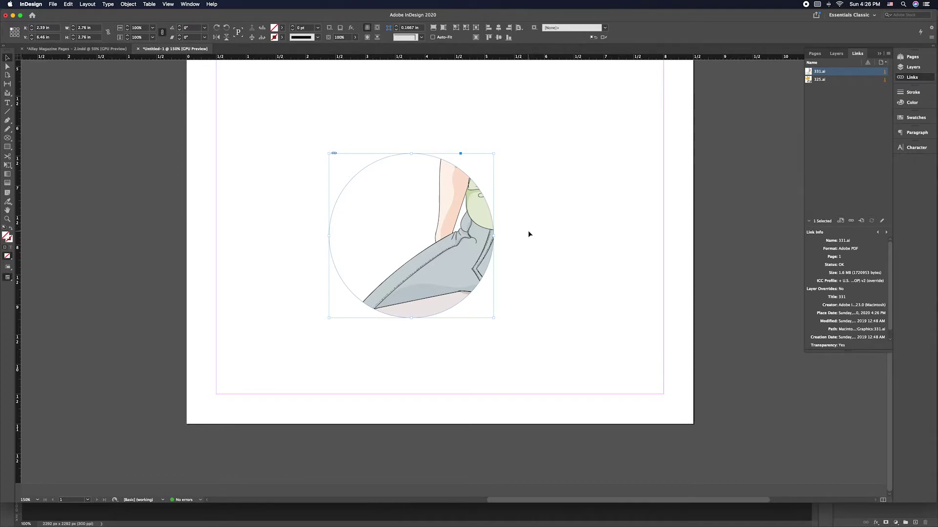
Shrink the oversized image inside the circular frame proportionally around its center to about 38%
left_click(411, 236)
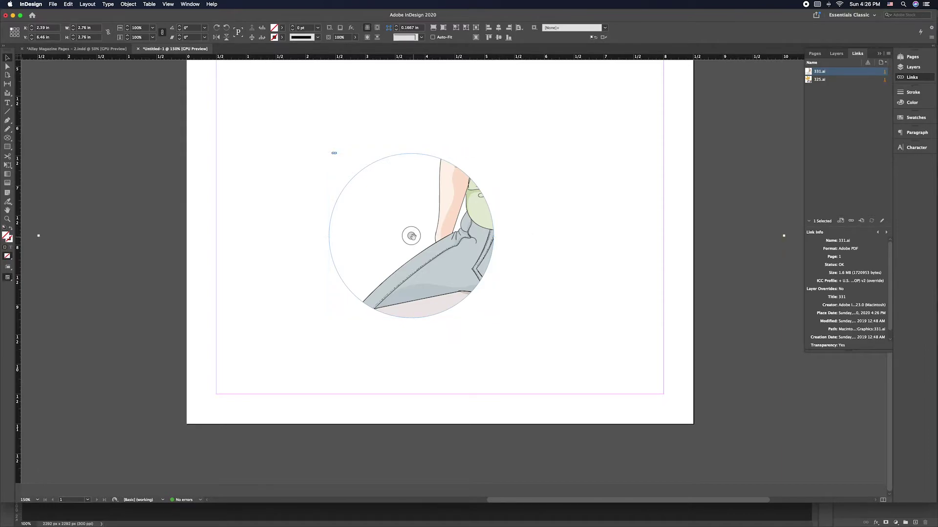
left_click(559, 287)
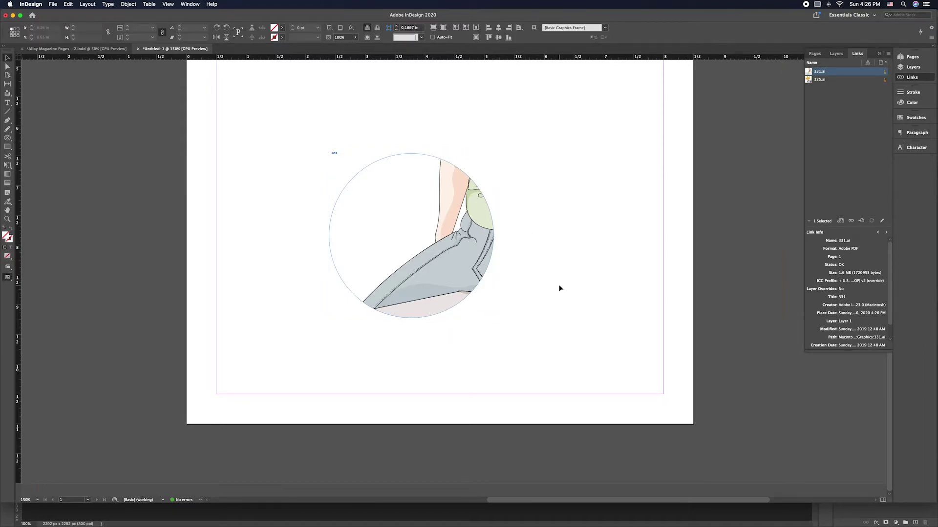
left_click(478, 250)
key("super+1")
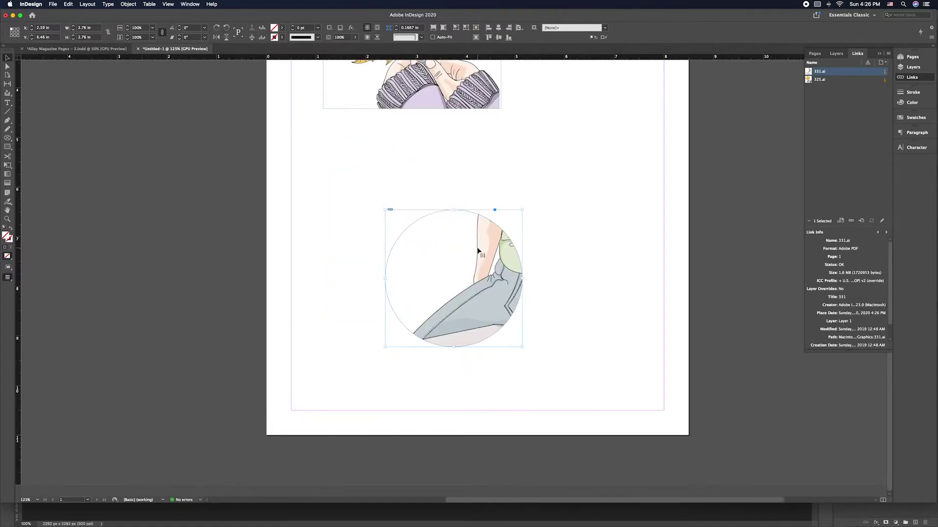
left_click(453, 318)
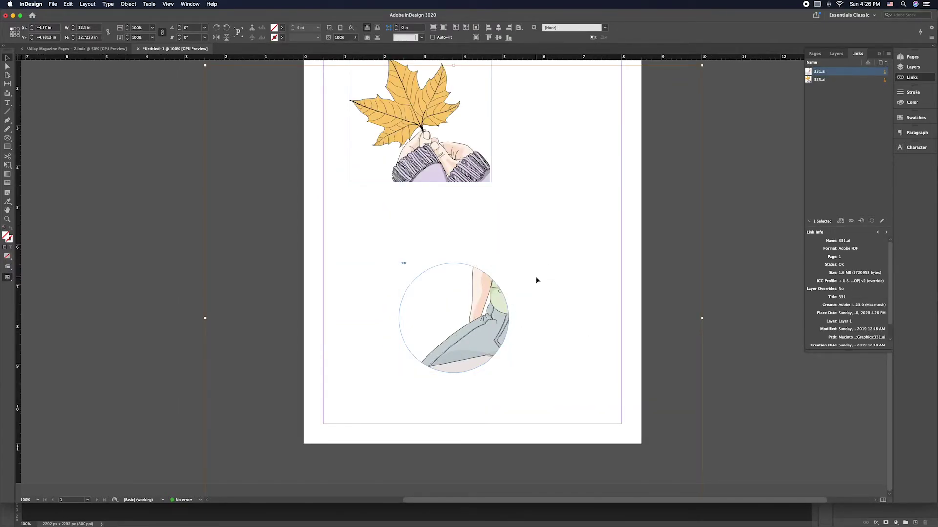
key("super+equal")
key("super+equal")
key("super+minus")
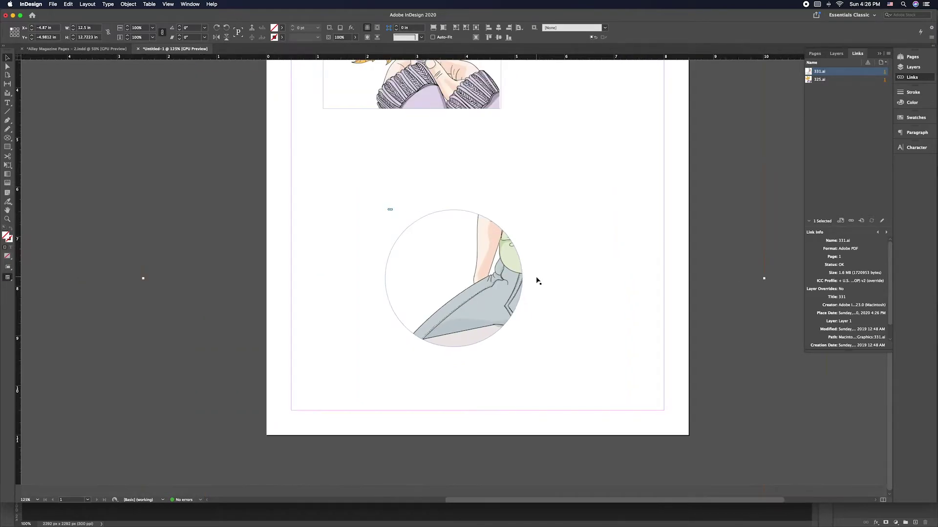
key("super+minus")
key("super+minus")
key("super+minus")
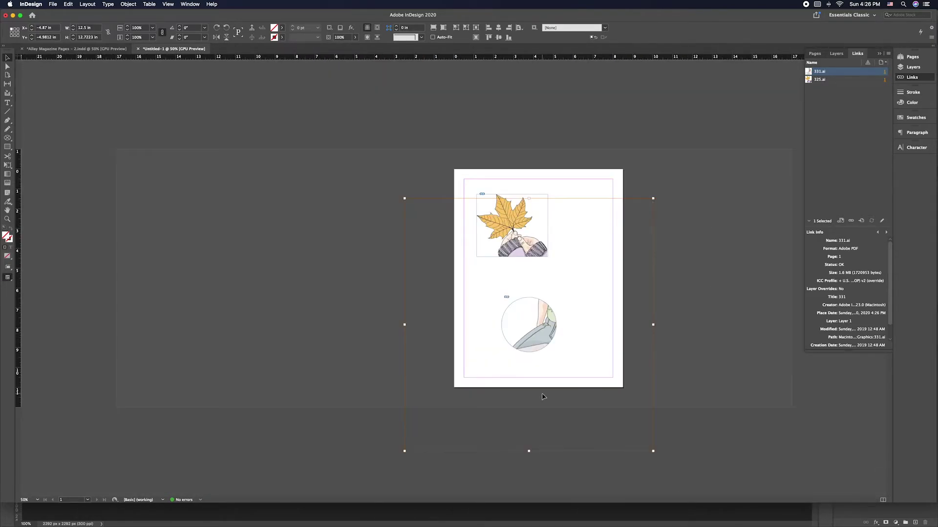
left_click_drag(528, 452, 524, 372)
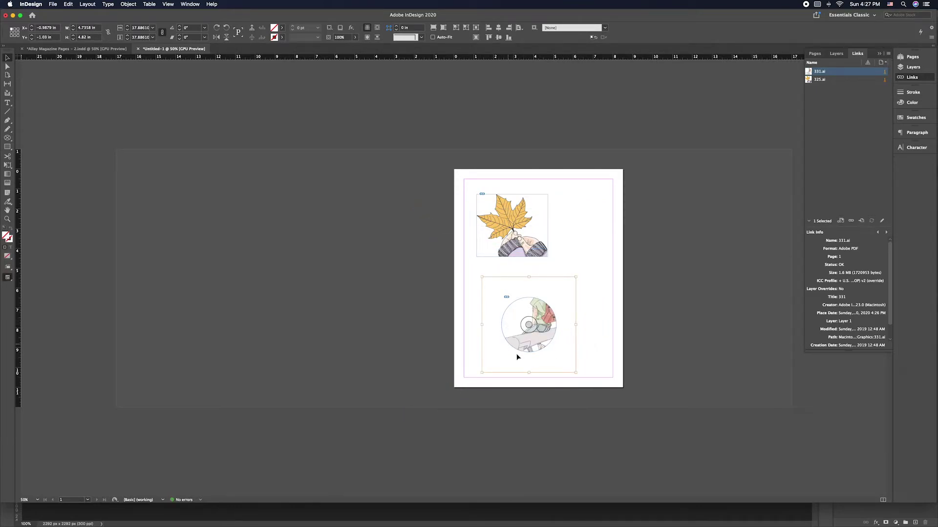
Move the backpacker image left and down inside the circular frame, and scale it proportionally to about 27%
left_click(600, 359)
key("super+equal")
key("super+equal")
key("super+equal")
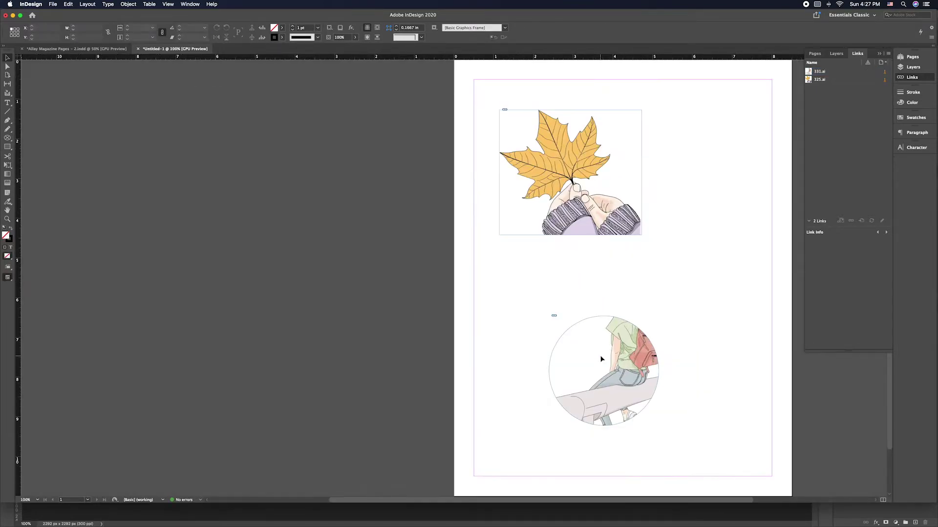
left_click_drag(720, 416, 605, 381)
left_click(526, 356)
left_click_drag(524, 366, 527, 385)
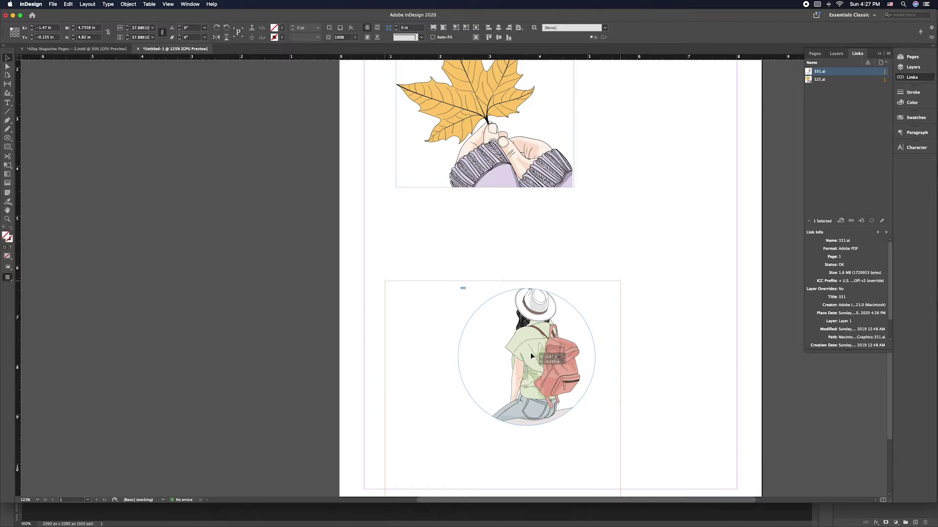
scroll(668, 332, "down", 3)
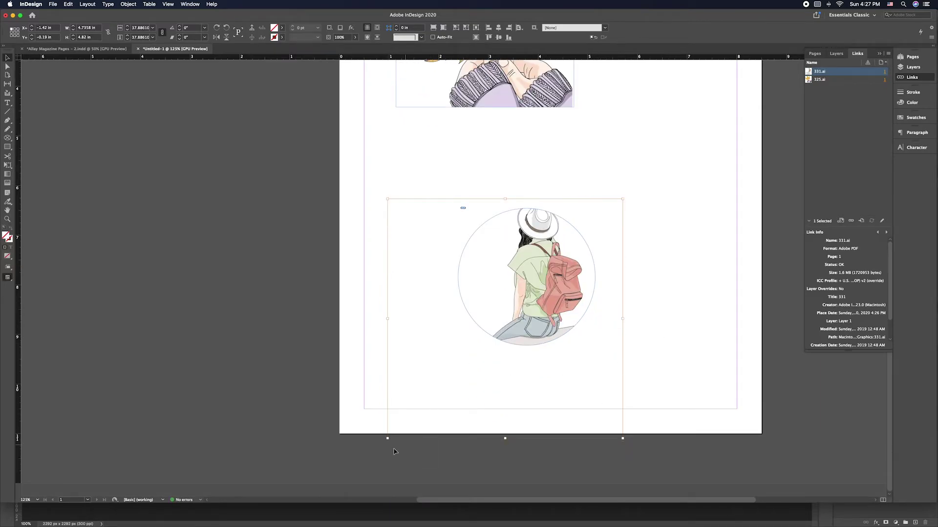
left_click_drag(388, 439, 421, 404)
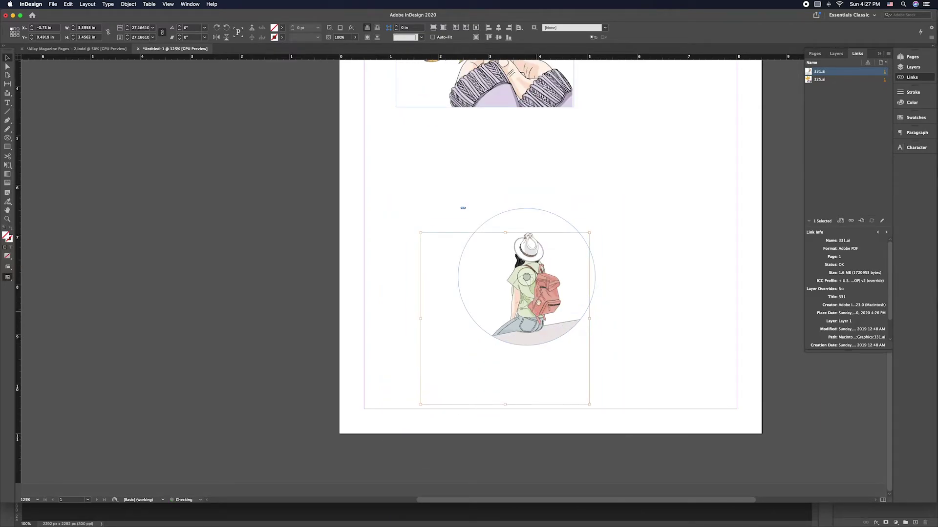
Reposition the backpacker image inside the circular frame, moving it up and to the right until the legs and feet show
left_click_drag(536, 297, 541, 285)
left_click(626, 338)
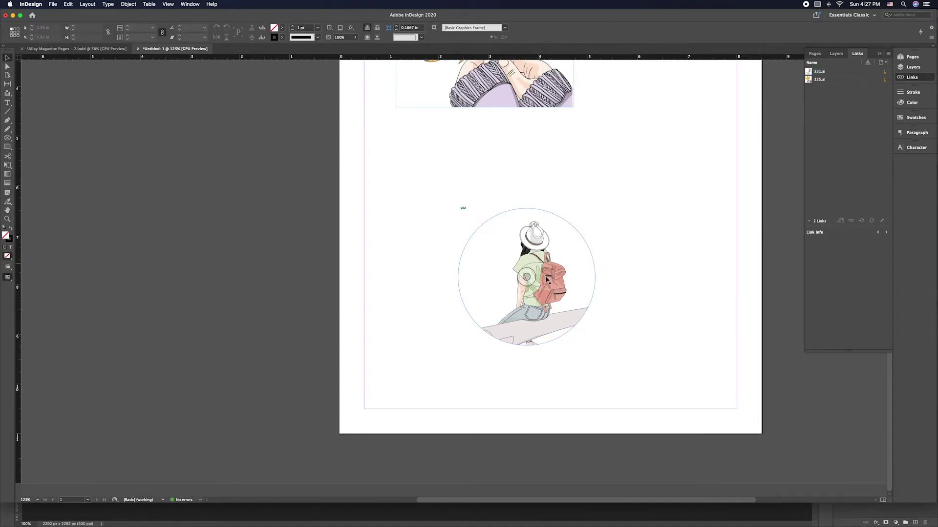
left_click_drag(547, 280, 554, 276)
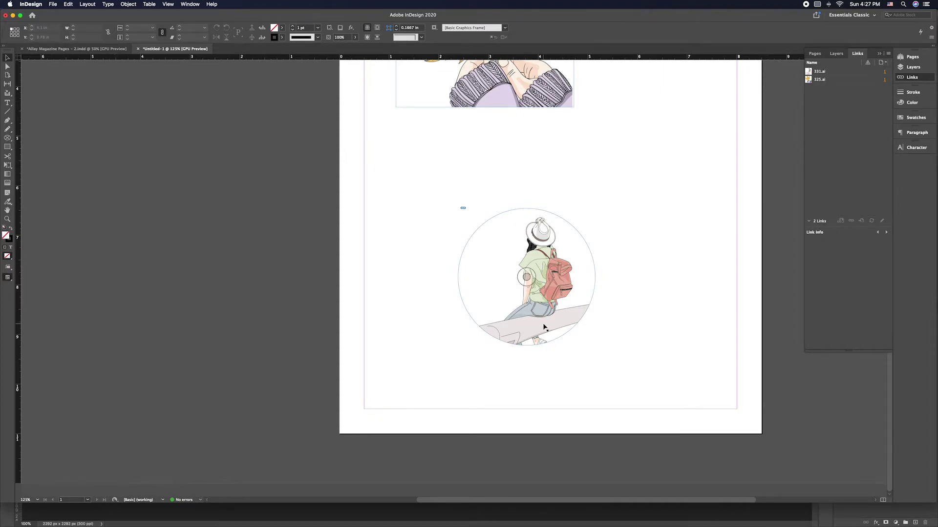
left_click(526, 277)
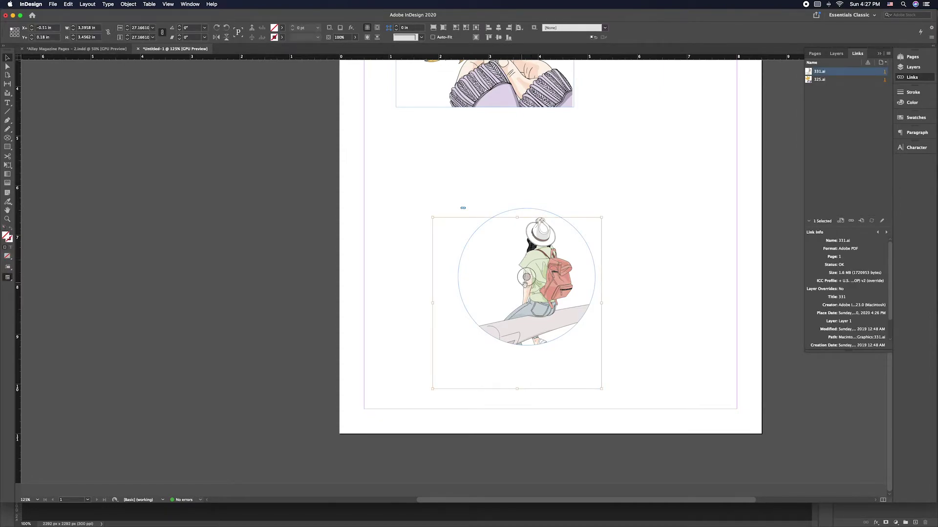
left_click_drag(523, 282, 530, 267)
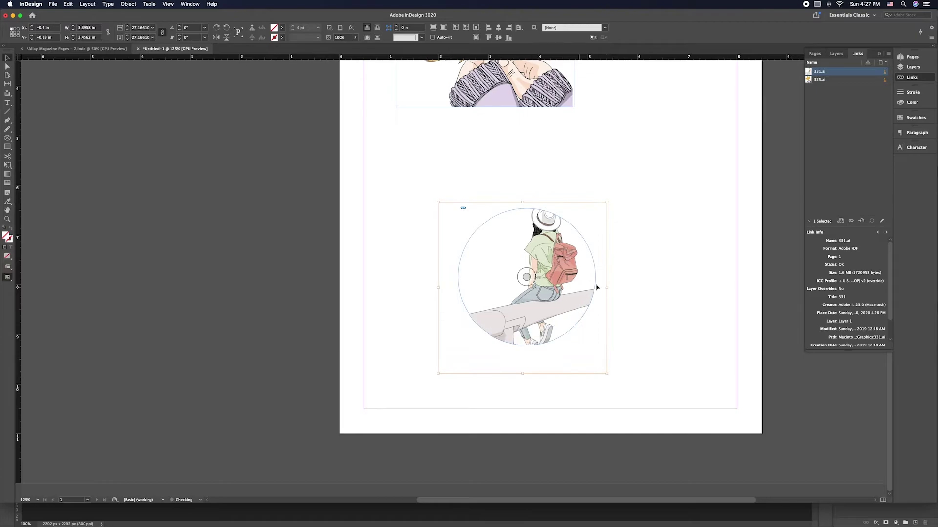
left_click(643, 297)
Move the whole circular frame with its backpacker image slightly left and down on the page
left_click(537, 226)
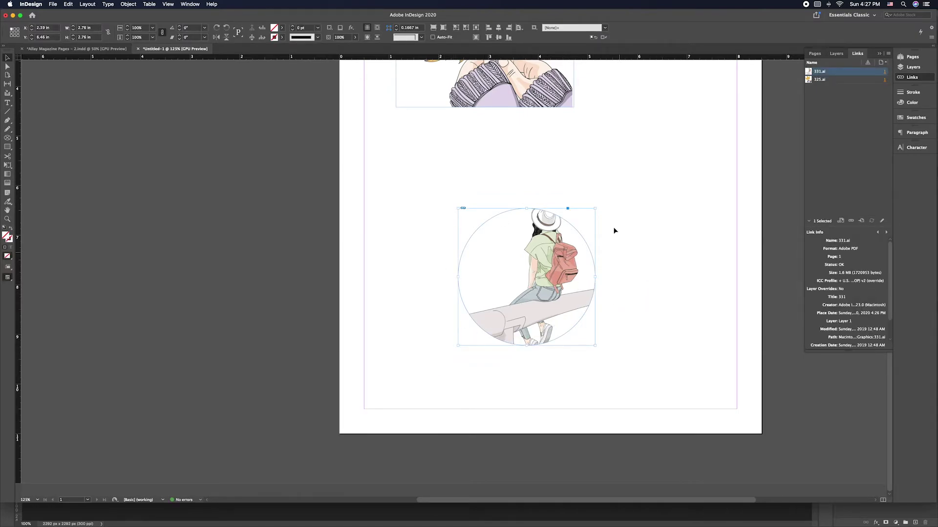
left_click_drag(494, 260, 469, 276)
left_click(626, 320)
Scale the leaf frame and its image together, enlarging them to about 5.59 in wide and reducing them to about 3.72 in wide
scroll(601, 283, "up", 5)
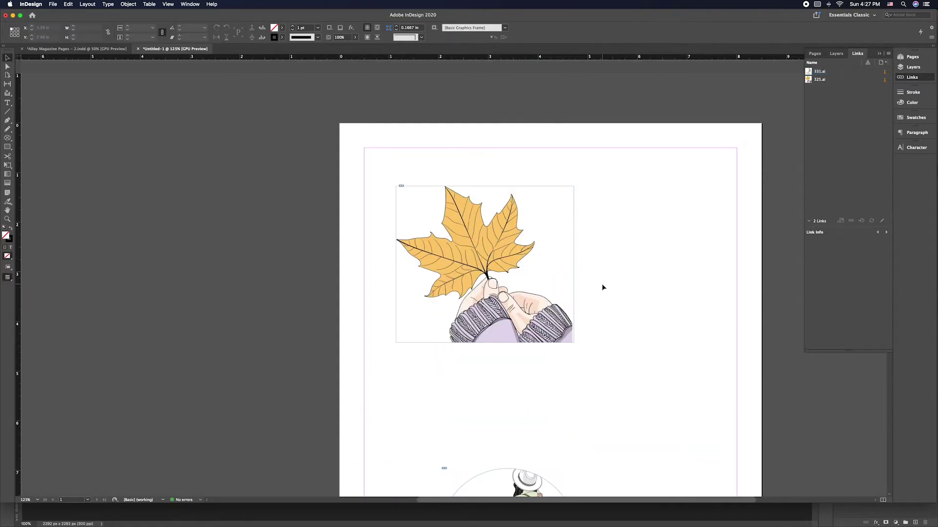
left_click(547, 334)
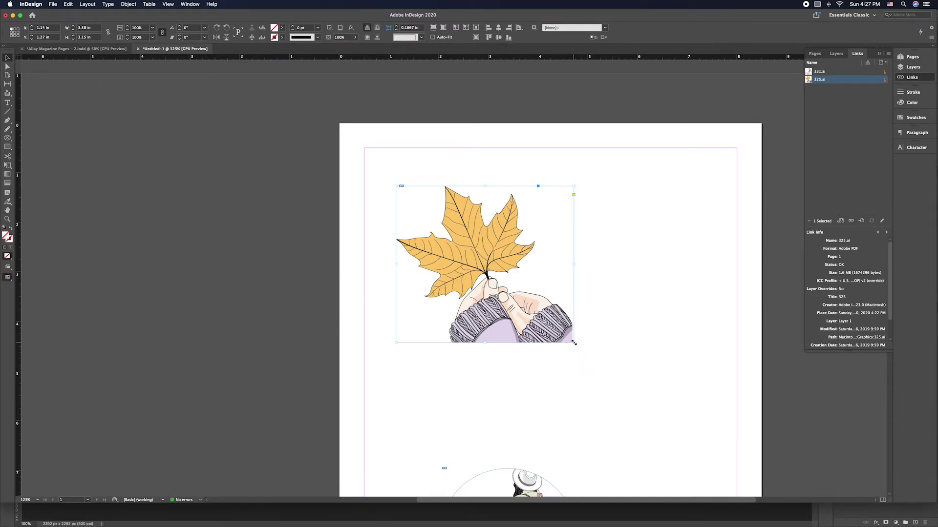
left_click_drag(574, 342, 676, 383)
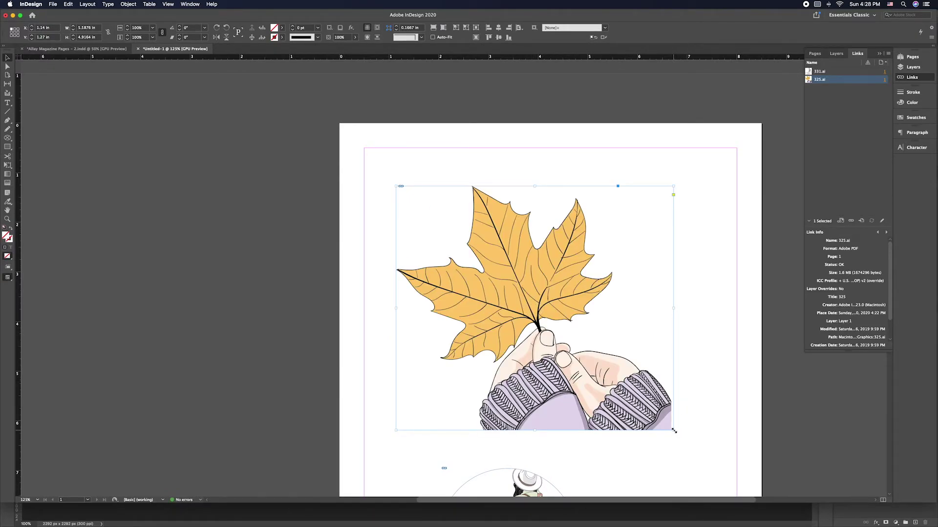
left_click_drag(673, 430, 576, 349)
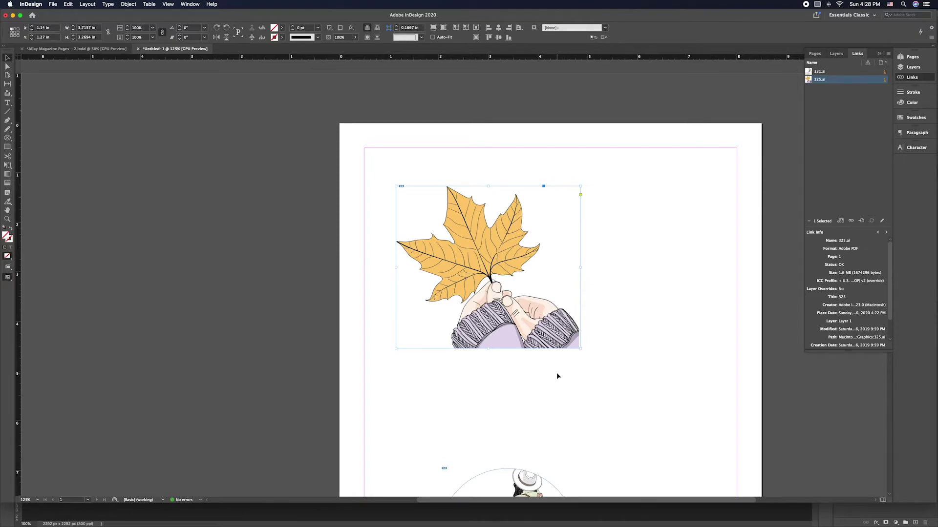
Switch to the Allay Magazine Pages document and use the Type tool to examine the formatting of "THE GREAT PARADOX:" and its subtitle
left_click(76, 49)
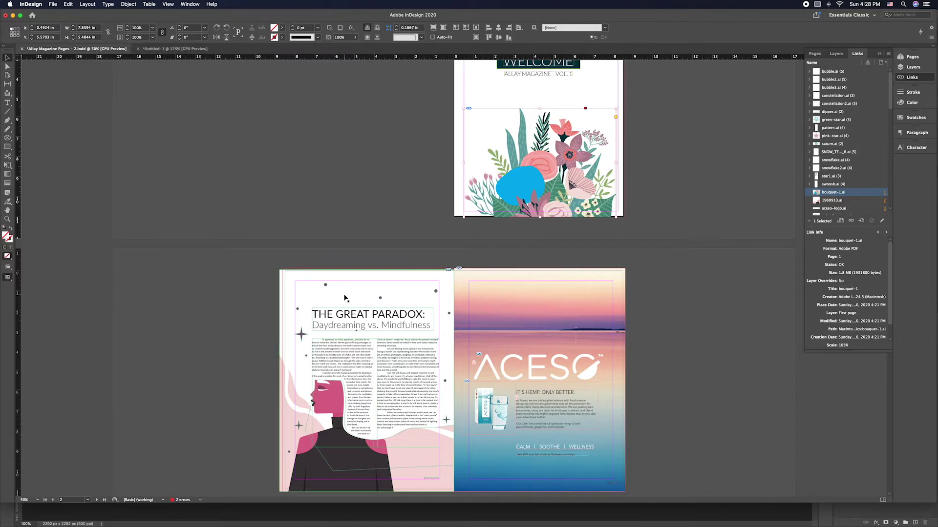
left_click(345, 320)
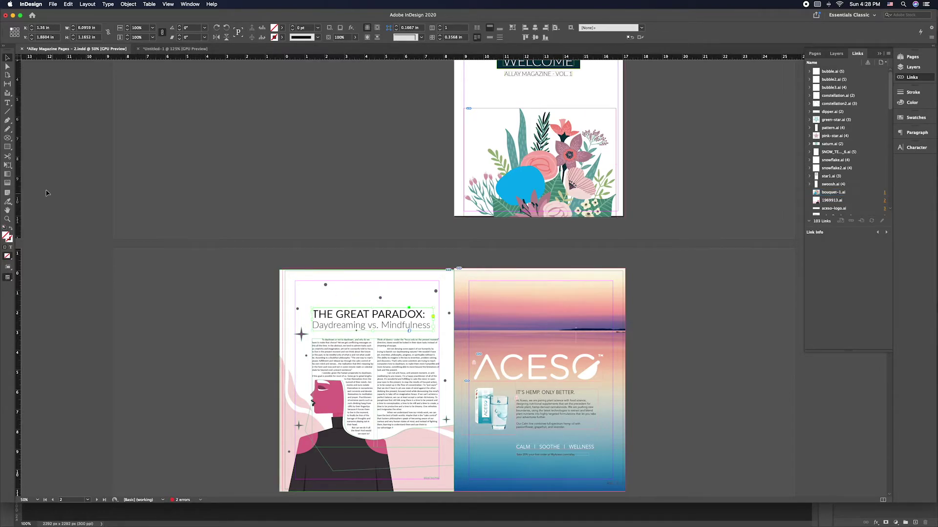
left_click(11, 105)
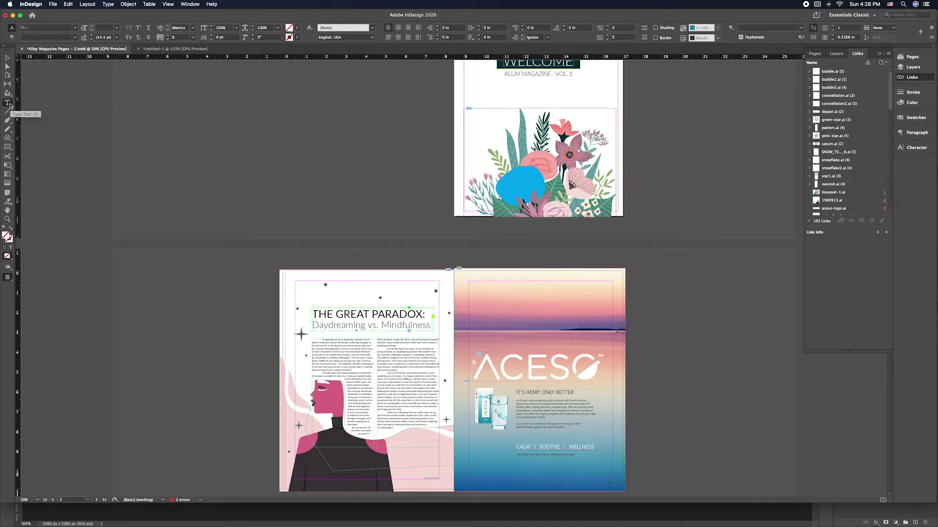
left_click(11, 105)
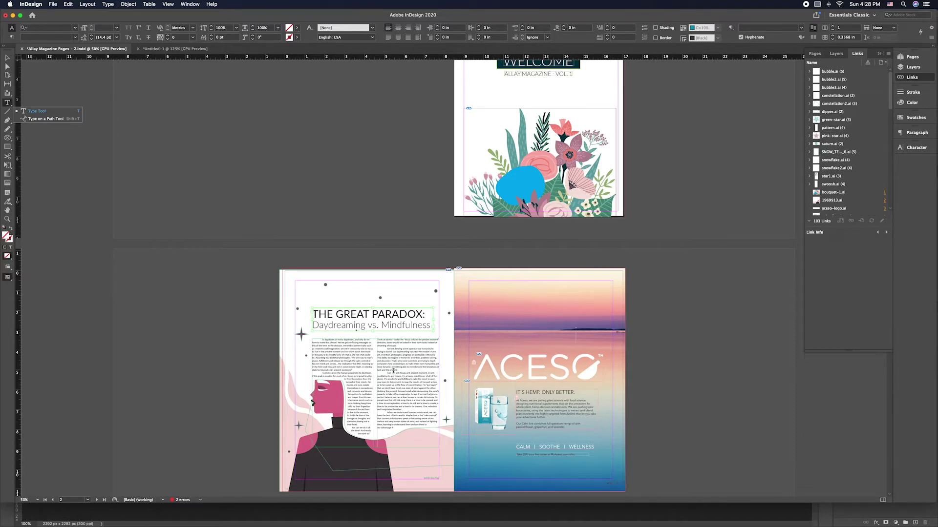
left_click_drag(313, 314, 432, 315)
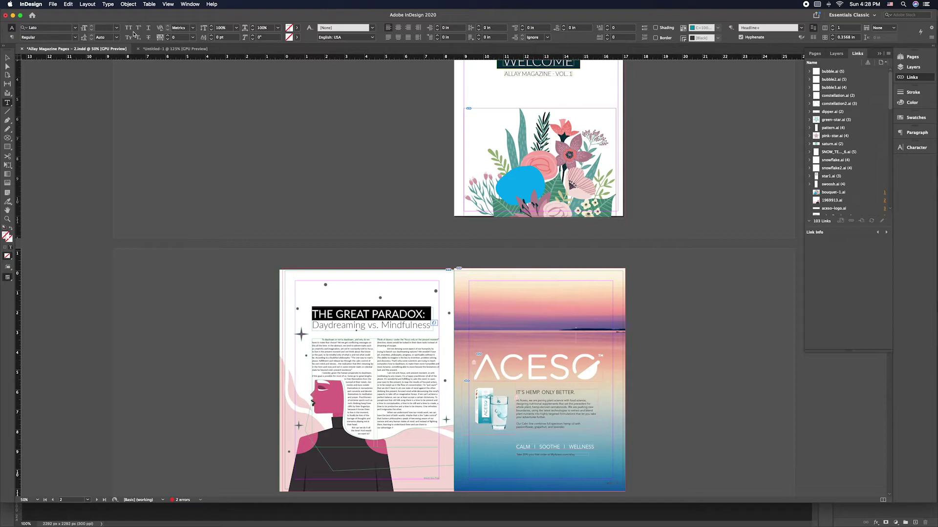
left_click(356, 326)
left_click(357, 326)
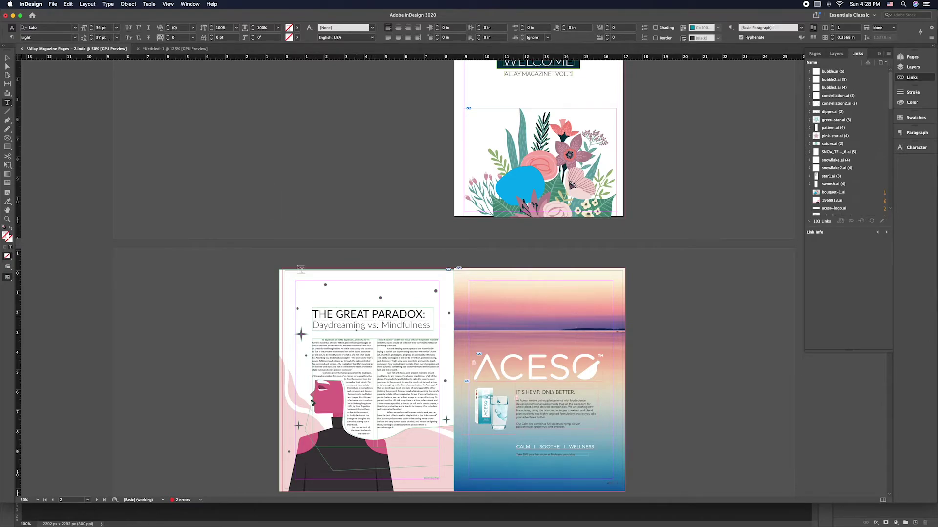
Select all the text in the title frame and toggle All Caps on and off several times
left_click(361, 313)
left_click(376, 318)
key("super+a")
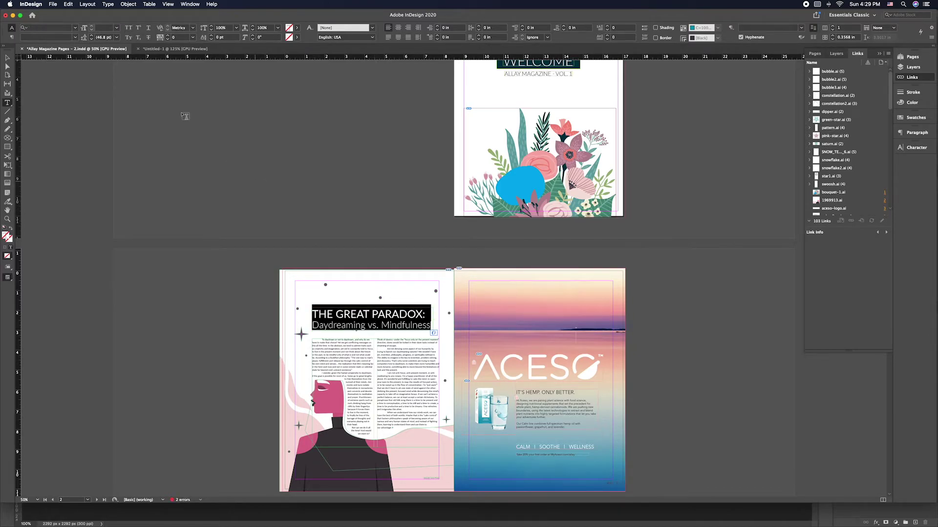
left_click(128, 28)
left_click(129, 29)
left_click(128, 28)
key("super+shift+k")
key("super+shift+k")
key("super+shift+k")
key("super+shift+a")
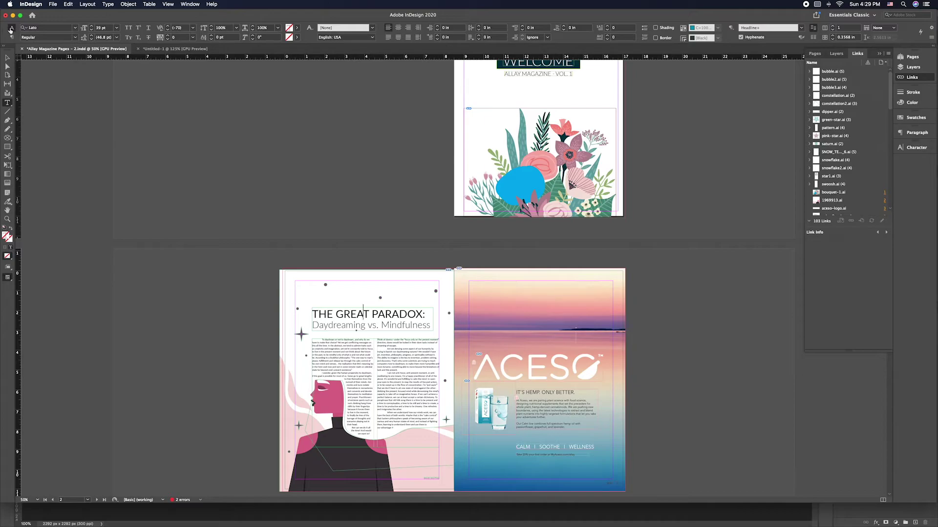
Show the paragraph formatting controls for part of the headline, and select much of the article's two-column body text
left_click_drag(327, 314, 369, 315)
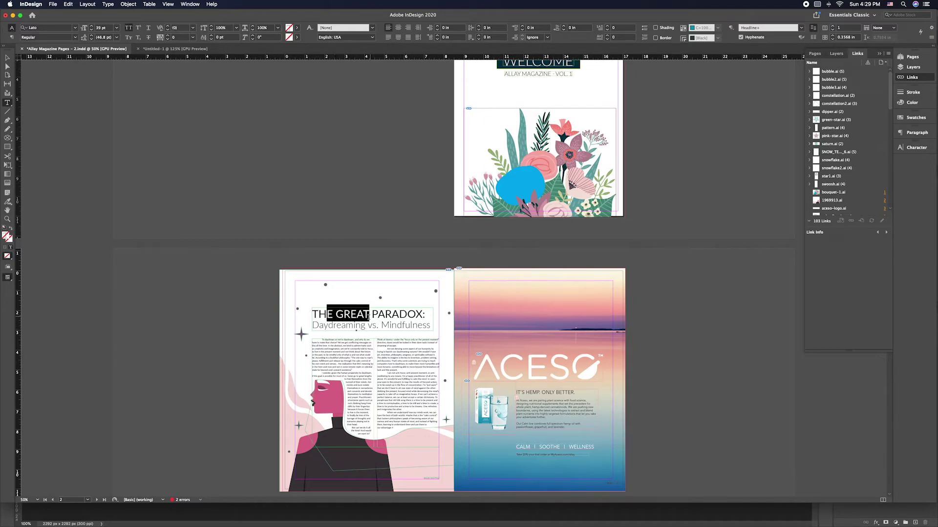
left_click(11, 38)
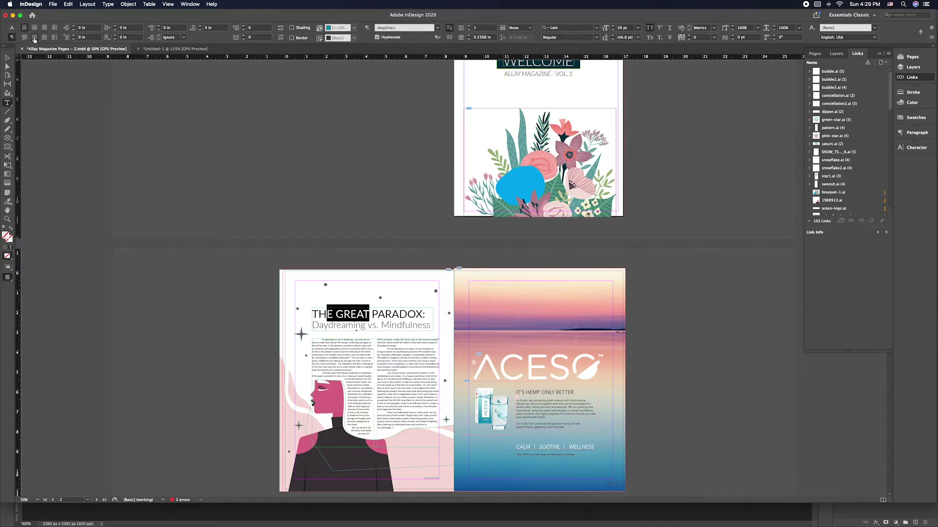
left_click_drag(321, 347, 395, 386)
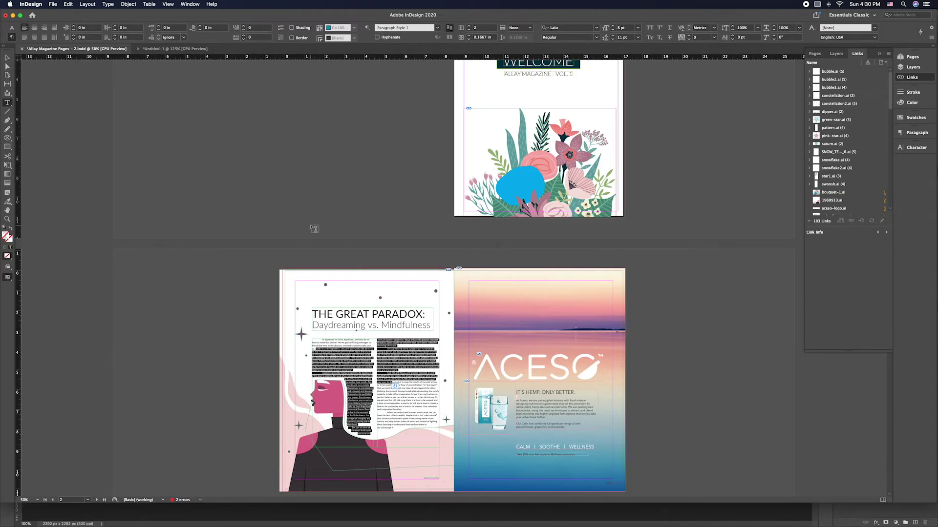
Look through the document's page thumbnails and its list of layers, and return to the page thumbnails
scroll(308, 236, "down", 2)
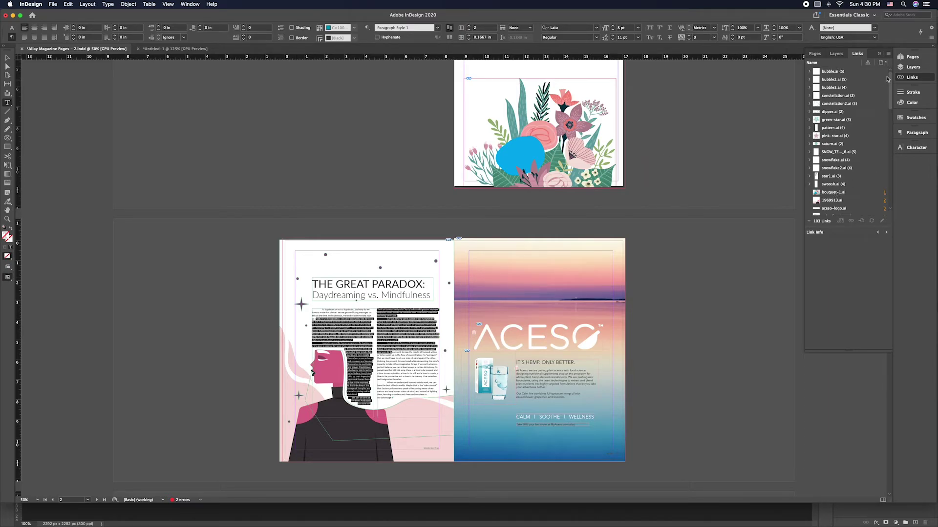
left_click(911, 57)
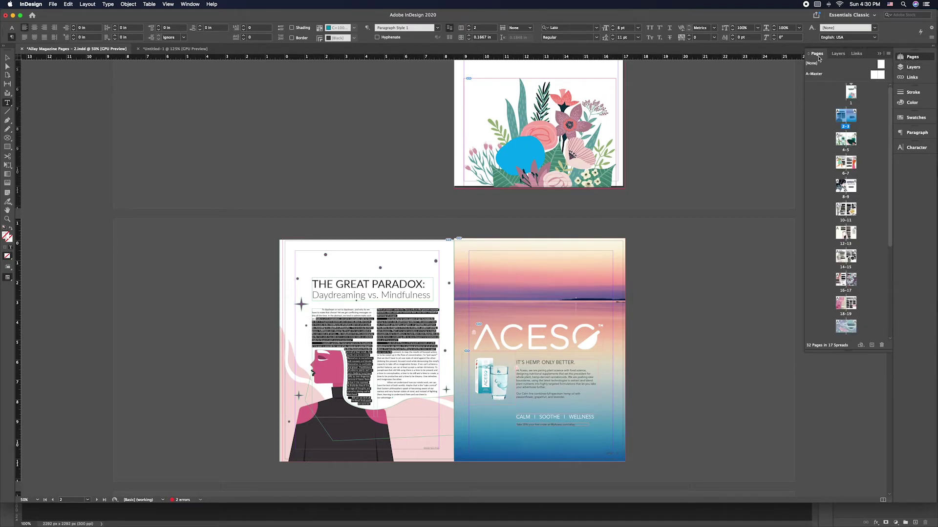
left_click(838, 53)
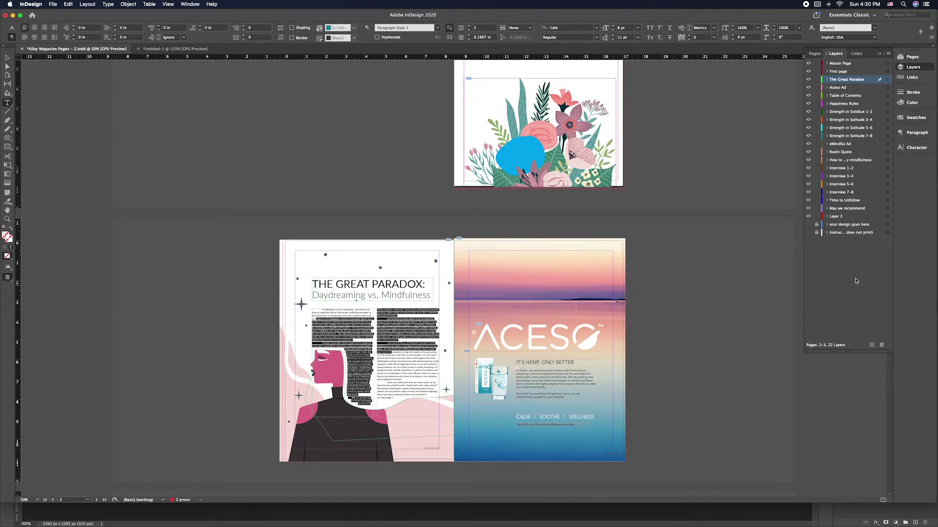
left_click(816, 54)
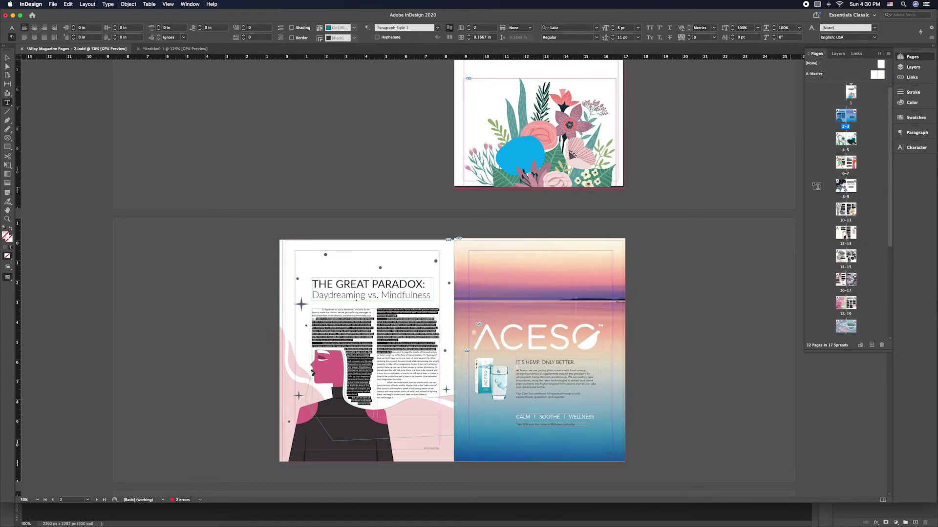
Go to the 14–15 spread and on to the 20–21 Creativity spread using the page thumbnails
scroll(831, 309, "down", 2)
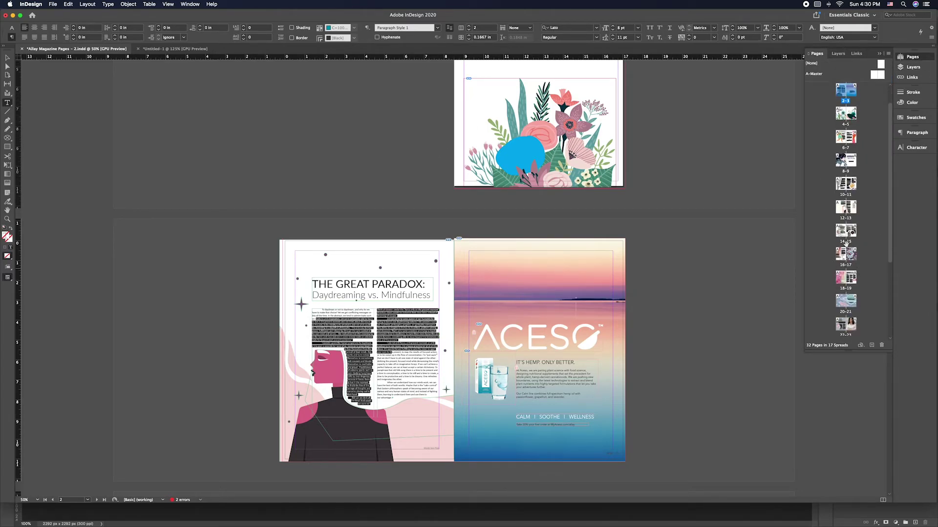
double_click(845, 236)
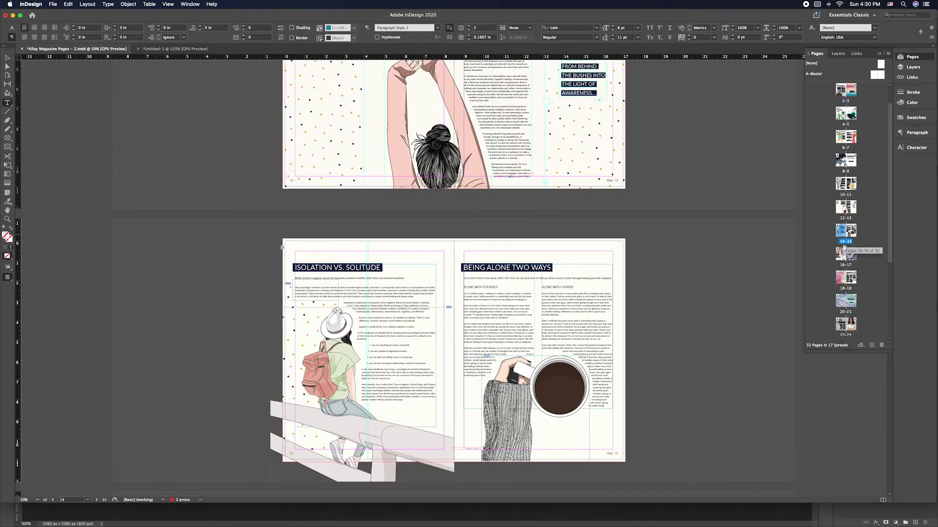
left_click(852, 303)
double_click(852, 303)
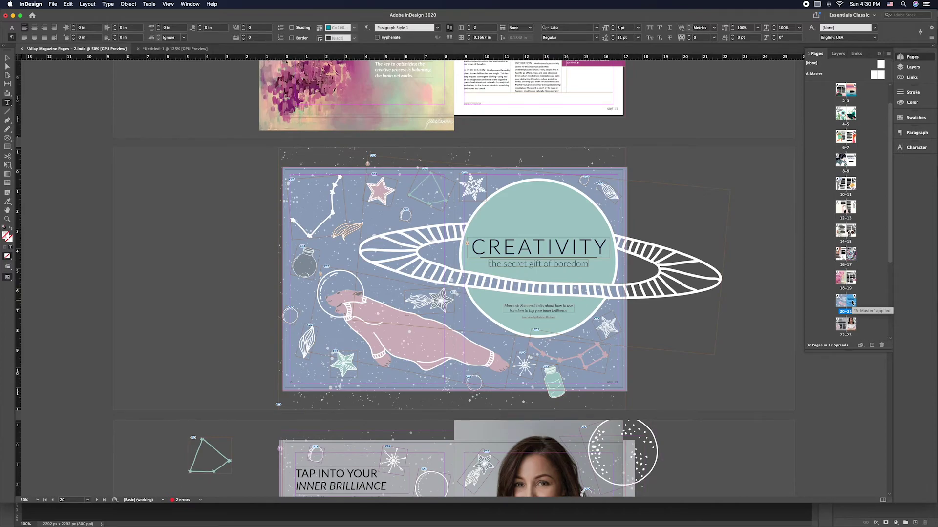
Activate the Selection tool and toggle Preview mode on the Creativity spread, leaving guides, frame edges and bleed content hidden
scroll(853, 318, "down", 4)
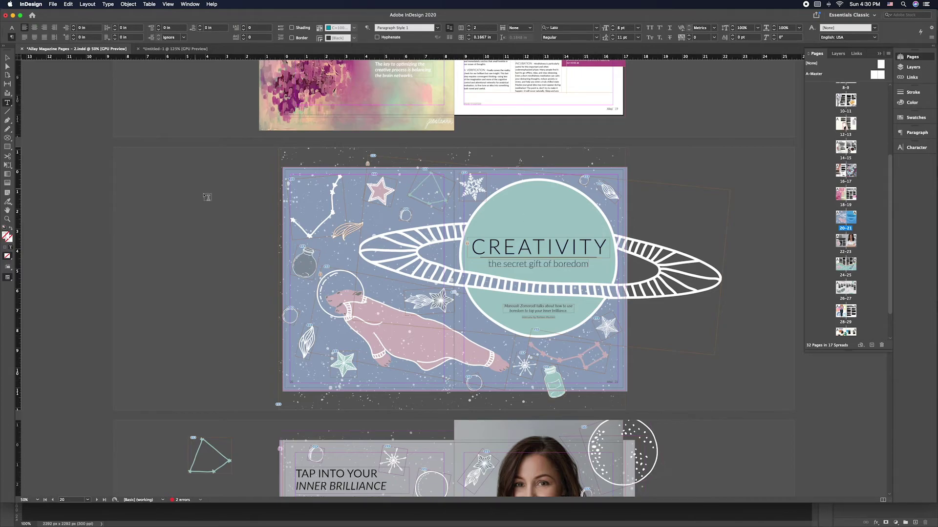
scroll(263, 306, "down", 1)
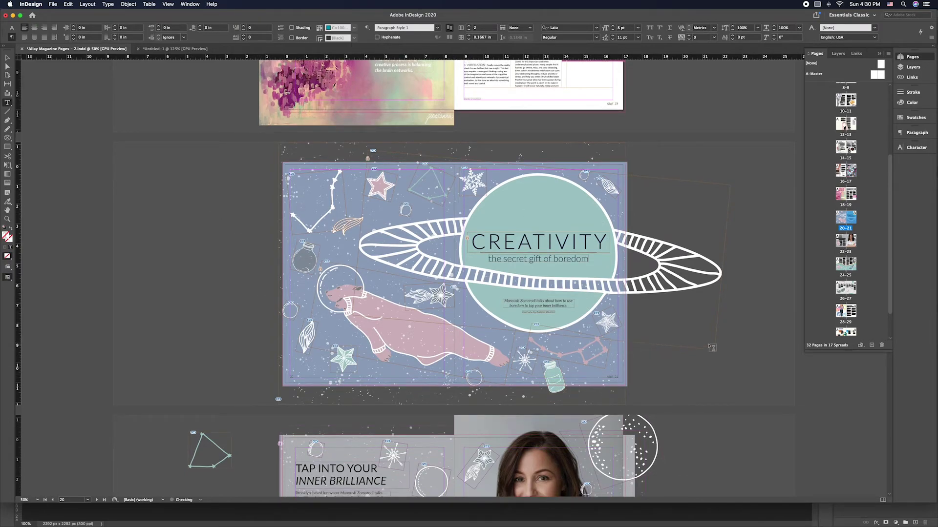
scroll(35, 69, "down", 1)
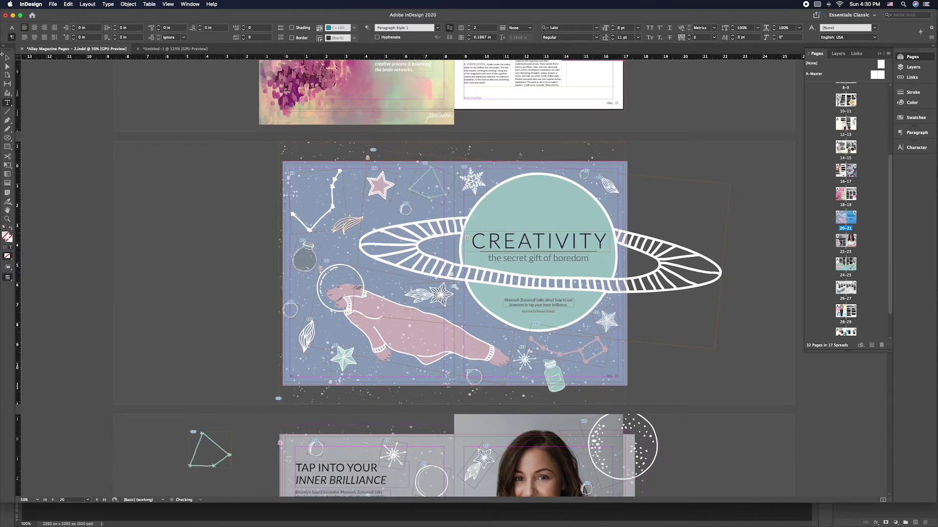
left_click(6, 58)
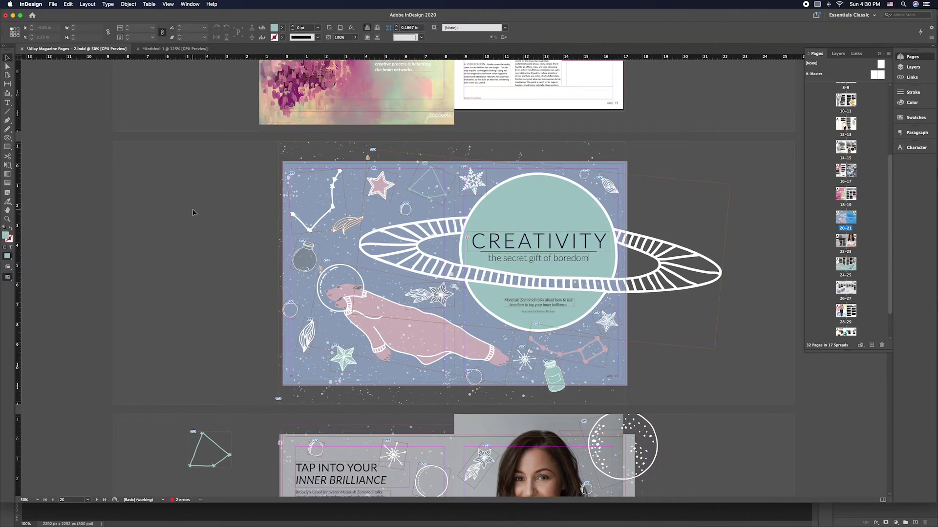
key("w")
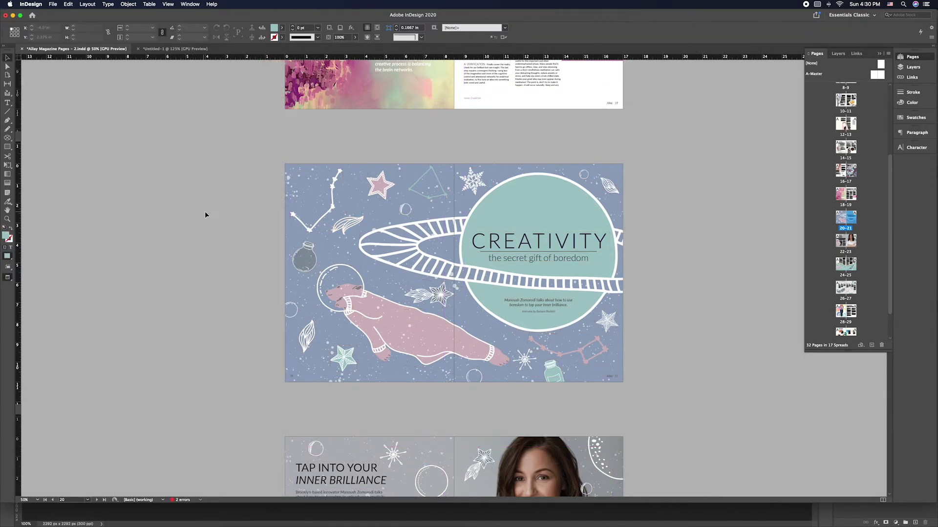
key("w")
key("w")
Find bouquet-1.ai among the linked graphics and jump to its placement on page 1
left_click(857, 55)
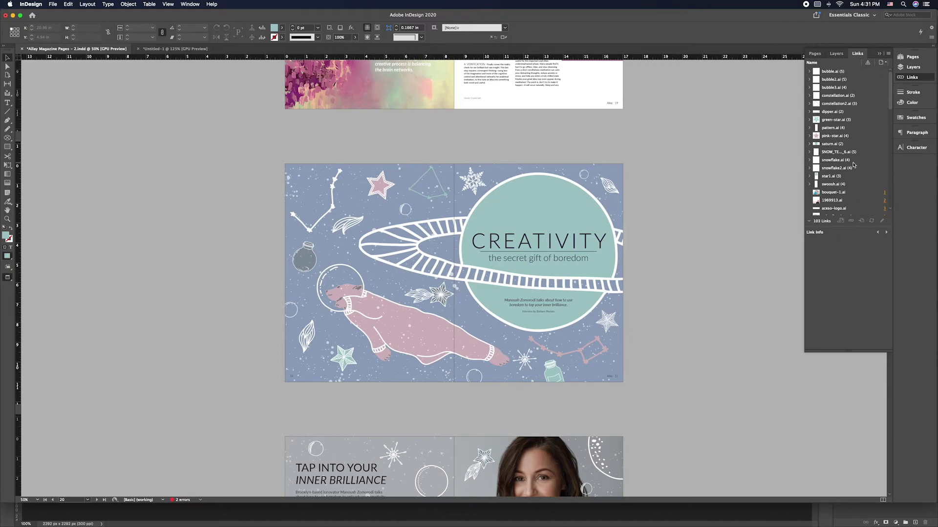
scroll(857, 156, "down", 2)
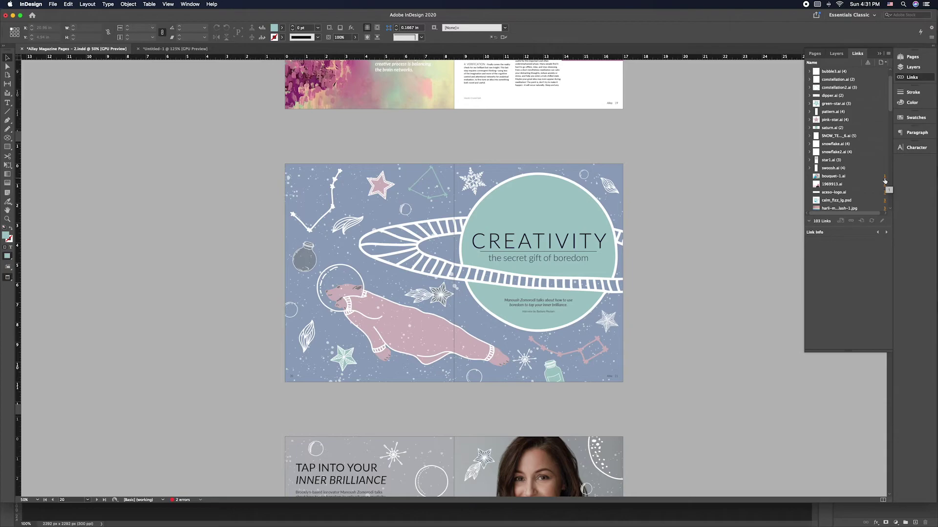
left_click(884, 179)
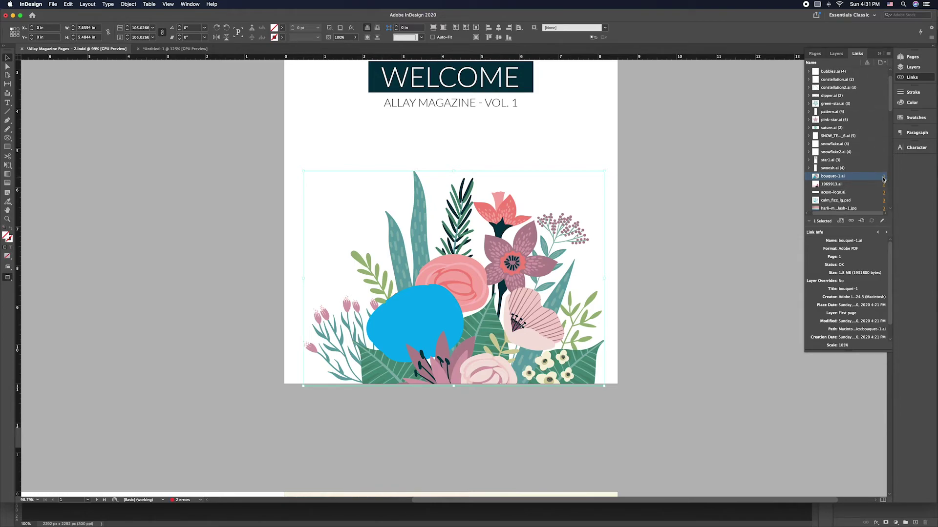
Expand green-star.ai among the linked graphics and jump to each of its three placements, ending on page 26
scroll(843, 93, "up", 2)
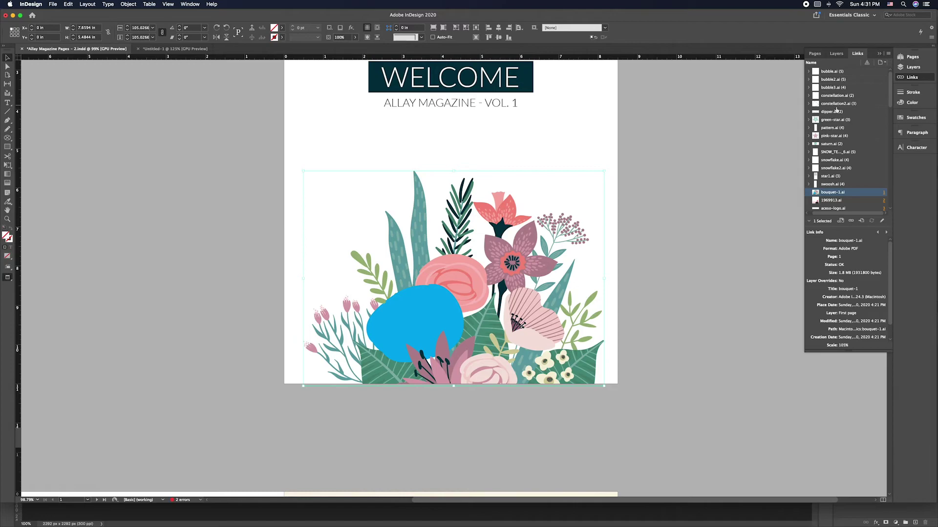
left_click(809, 120)
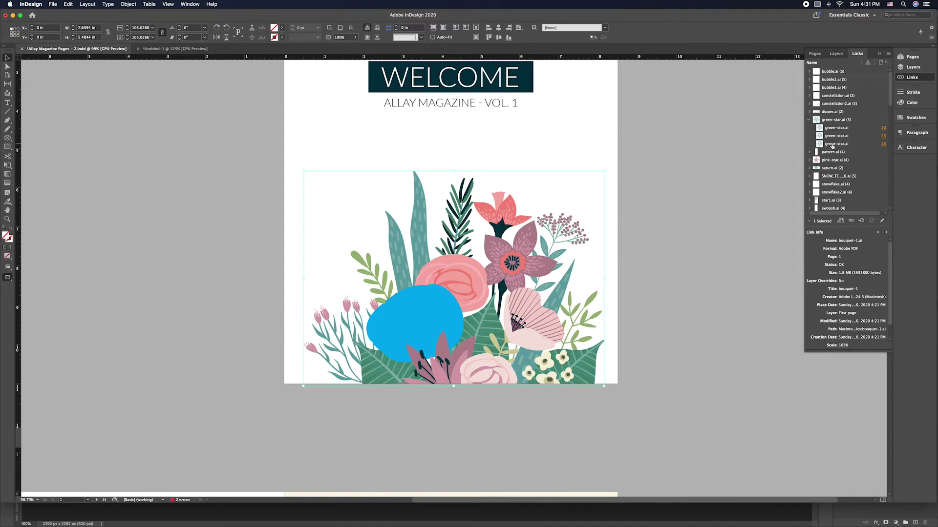
left_click(883, 128)
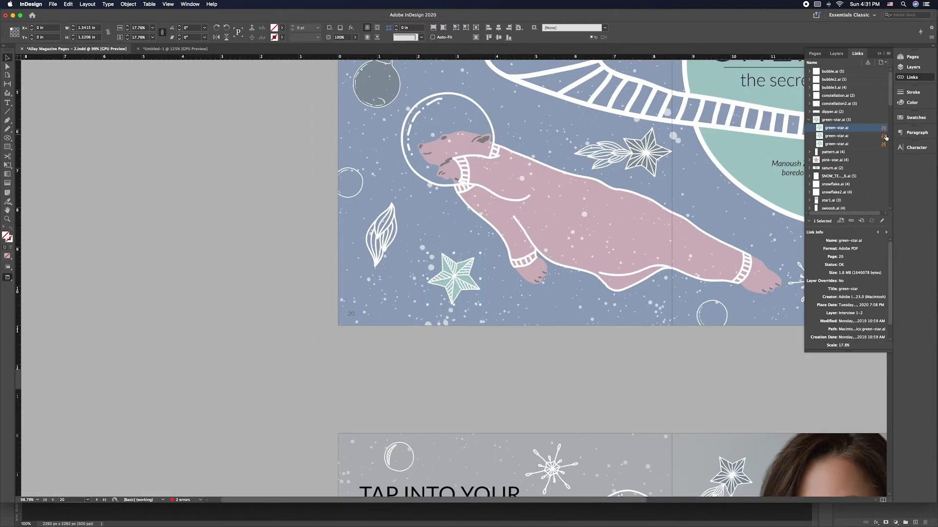
left_click(882, 136)
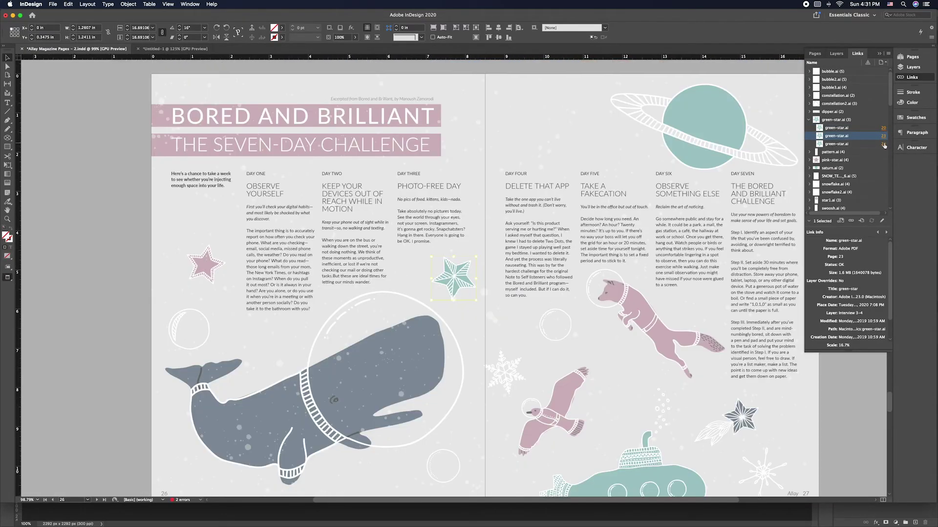
left_click(883, 144)
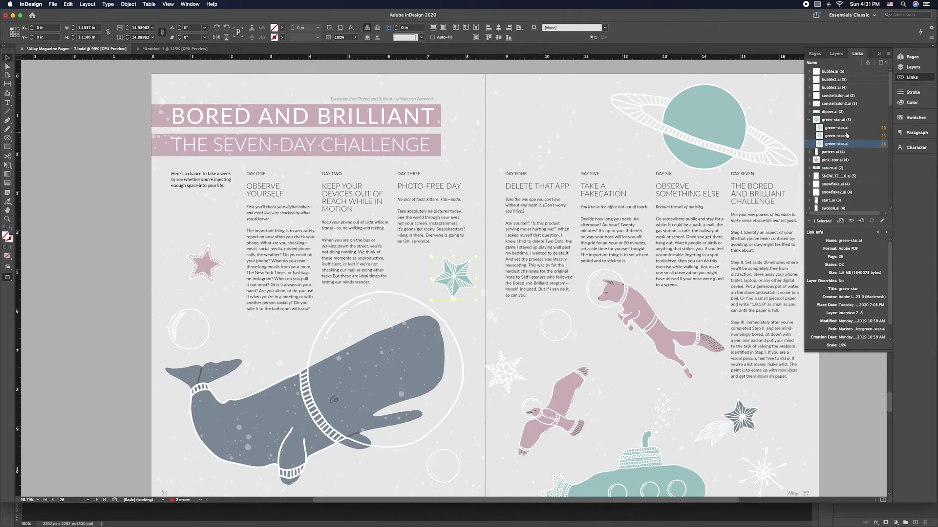
Open the page 26 green star's linked original in Illustrator and ungroup the star artwork
left_click(452, 282)
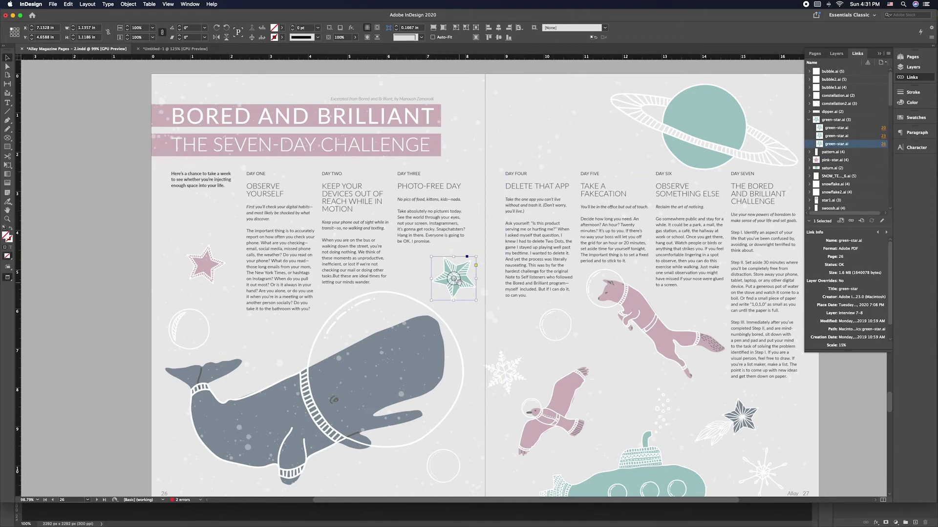
left_click(882, 221)
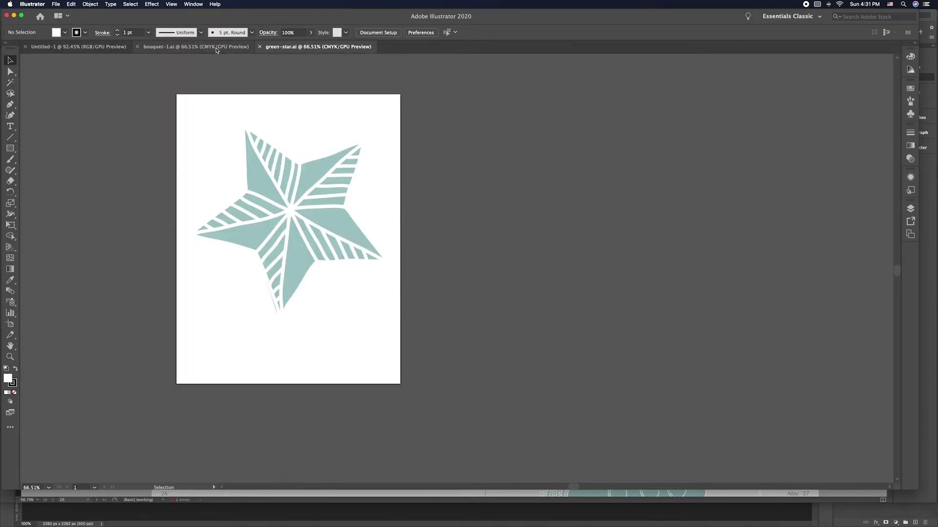
left_click(341, 219)
key("a")
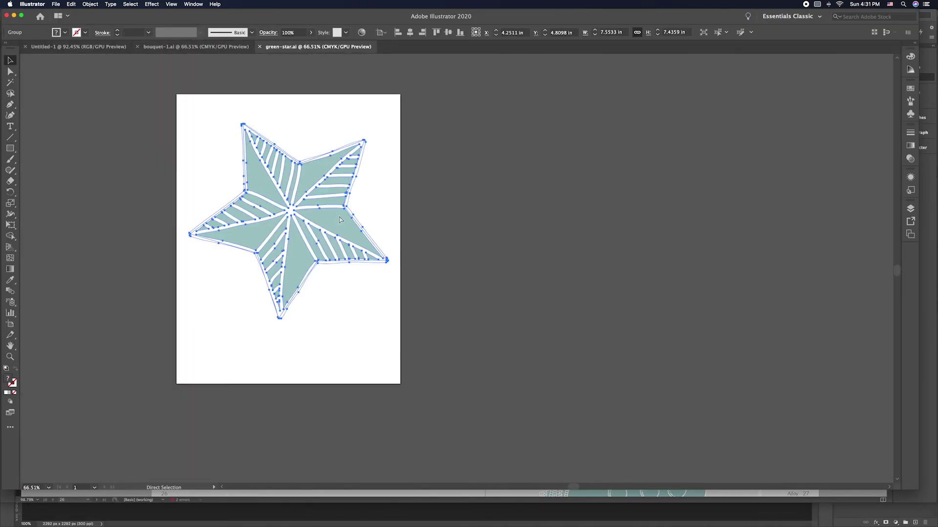
key("v")
left_click(452, 214)
left_click(379, 226)
key("super+shift+g")
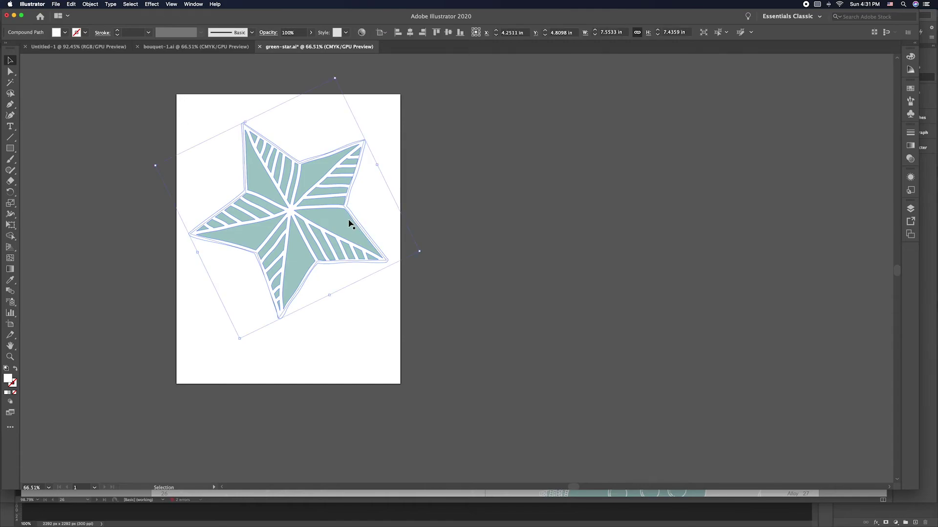
Fill the star's inner teal shape with a bright green swatch and save green-star.ai
left_click(499, 243)
left_click(327, 220)
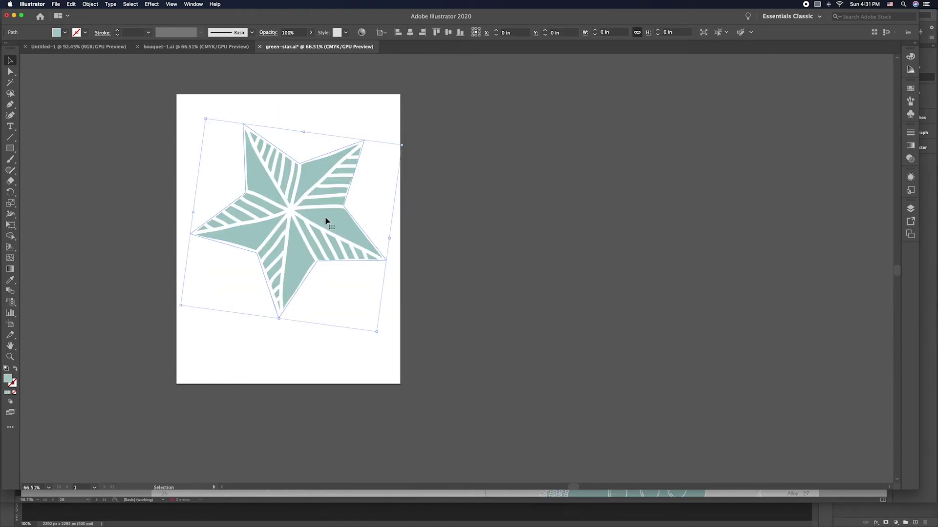
left_click(61, 33)
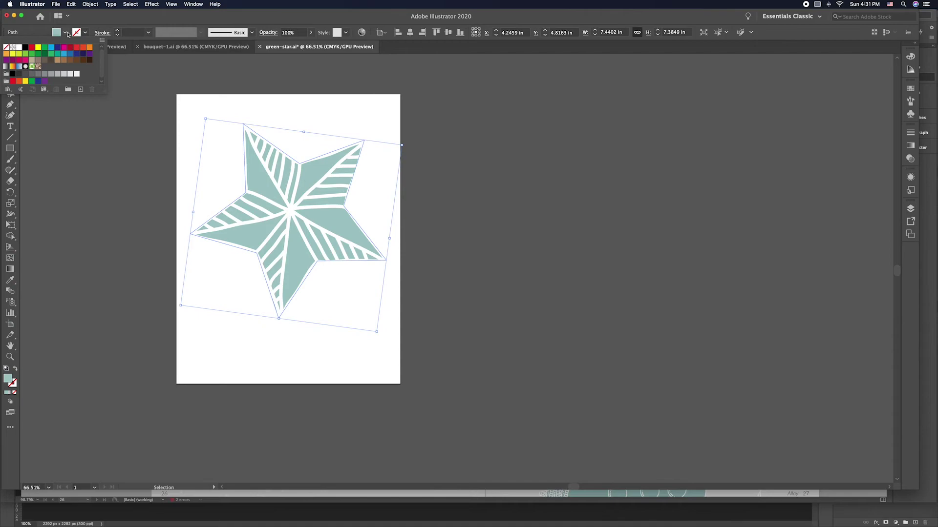
left_click(25, 54)
left_click(551, 249)
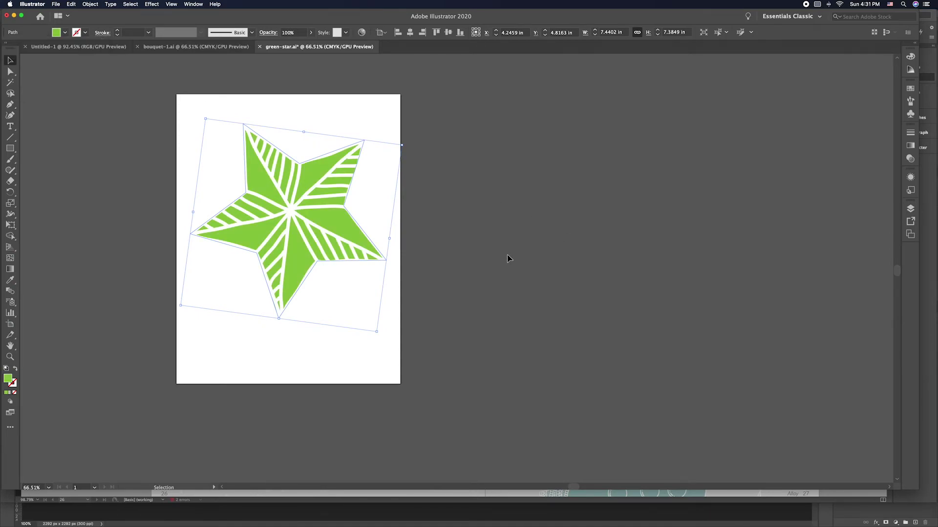
left_click(509, 259)
key("super+s")
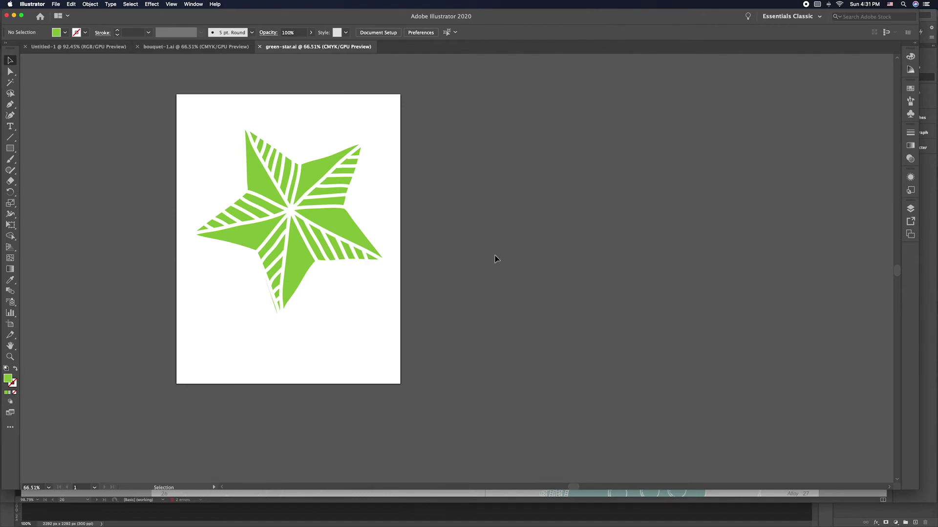
Switch back to InDesign and check the recoloured star at each green-star.ai placement on pages 23, 20 and 26
left_click(500, 499)
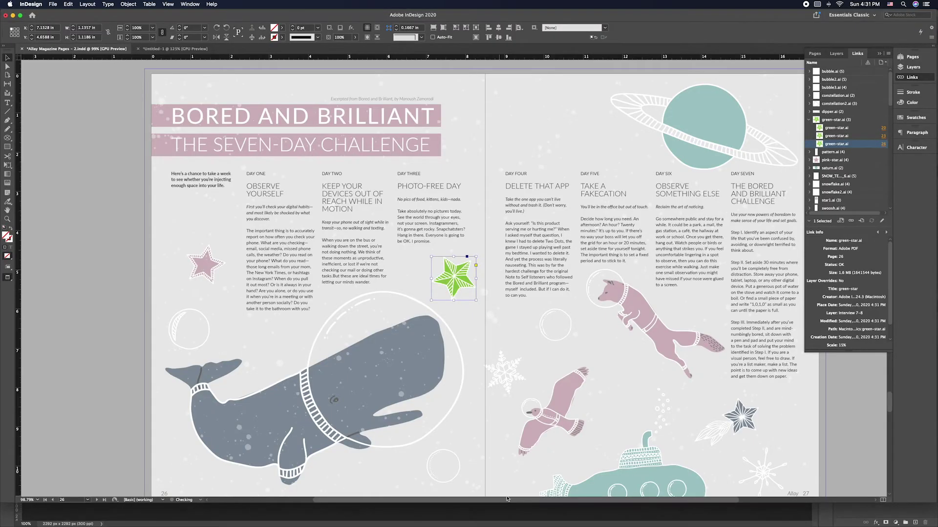
left_click(883, 136)
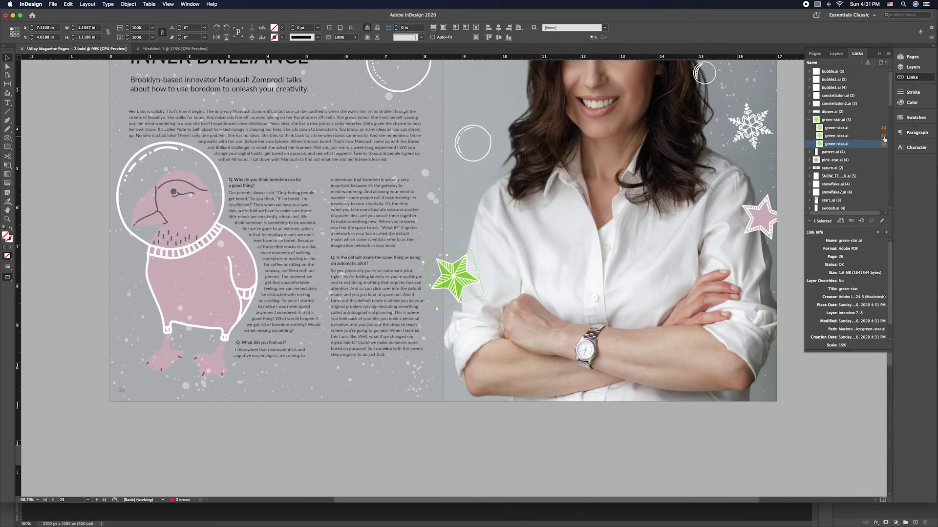
left_click(883, 128)
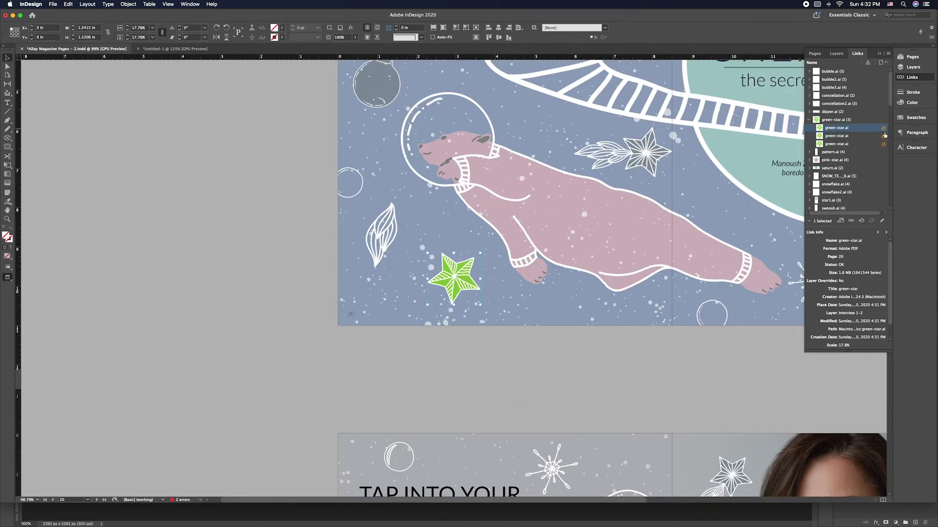
left_click(883, 135)
left_click(883, 144)
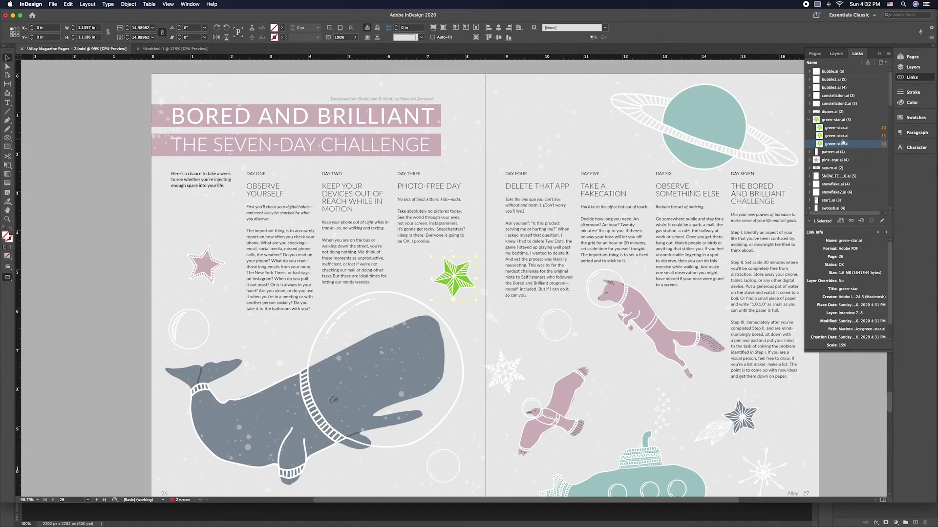
Collapse the green-star.ai entries, expand dipper.ai and jump to its placements, ending beside the 26–27 spread
left_click(809, 120)
left_click(809, 111)
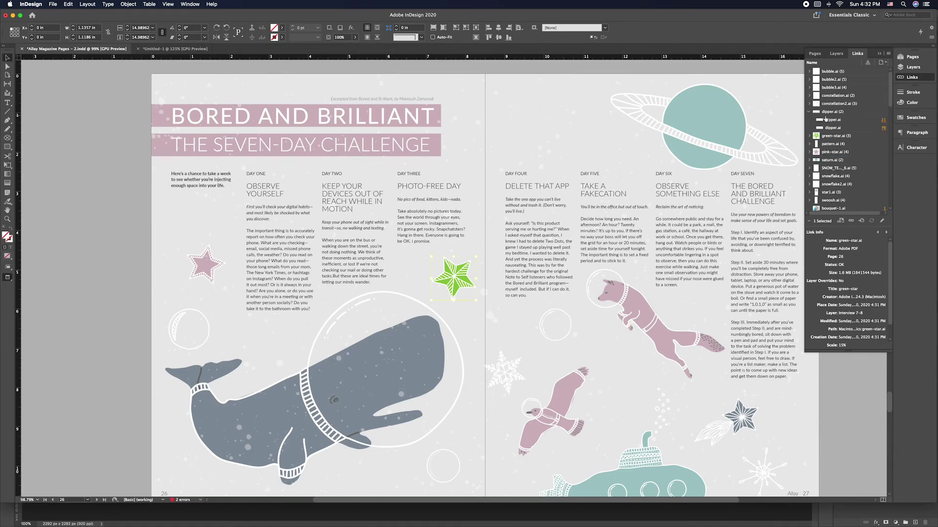
left_click(883, 122)
left_click(884, 128)
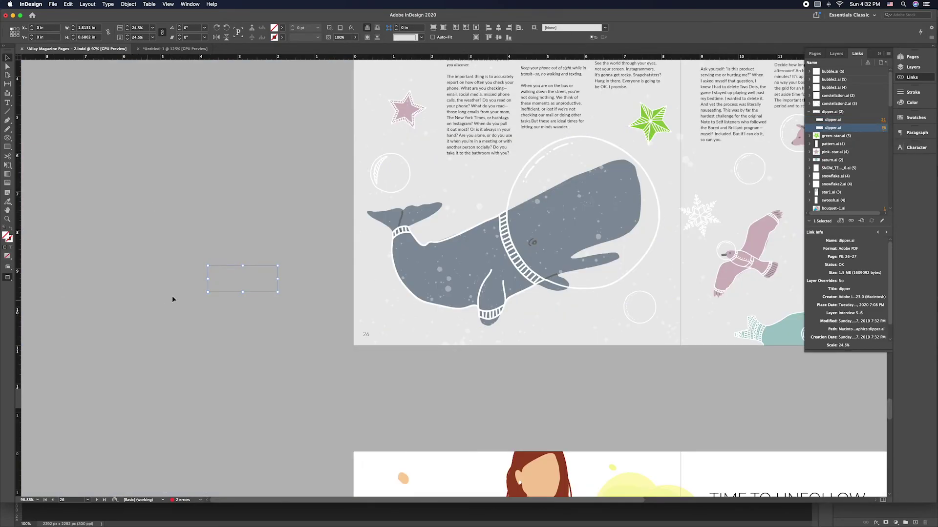
Turn off Preview mode to show the pasteboard artwork and frame edges, and clear the selection
key("w")
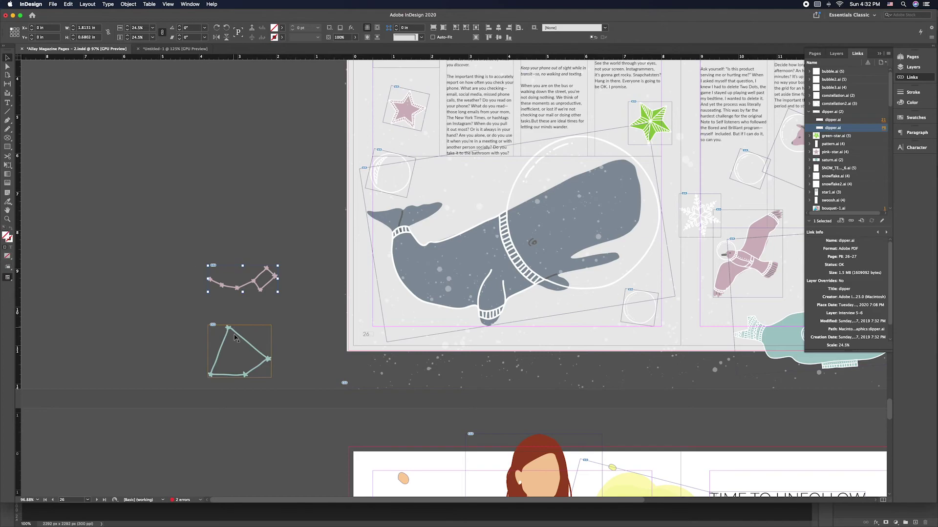
left_click(156, 325)
key("super+minus")
key("super+minus")
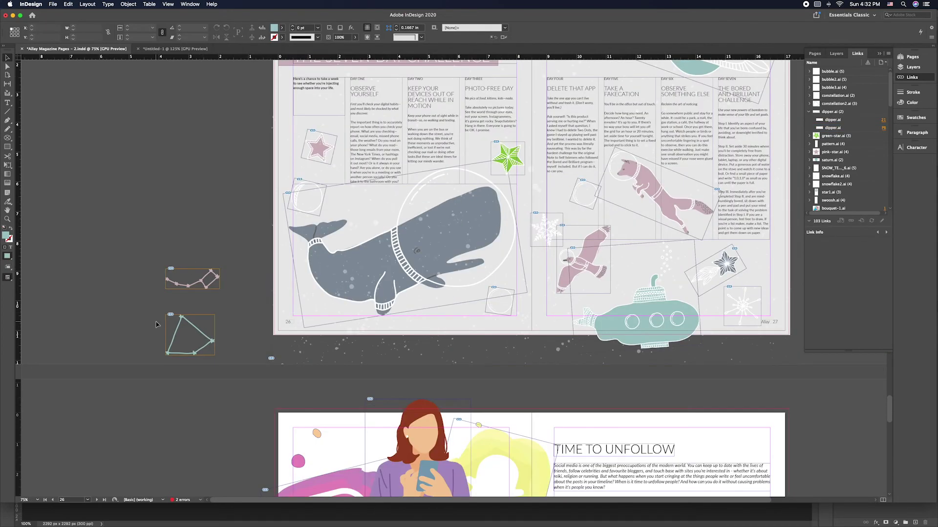
key("super+minus")
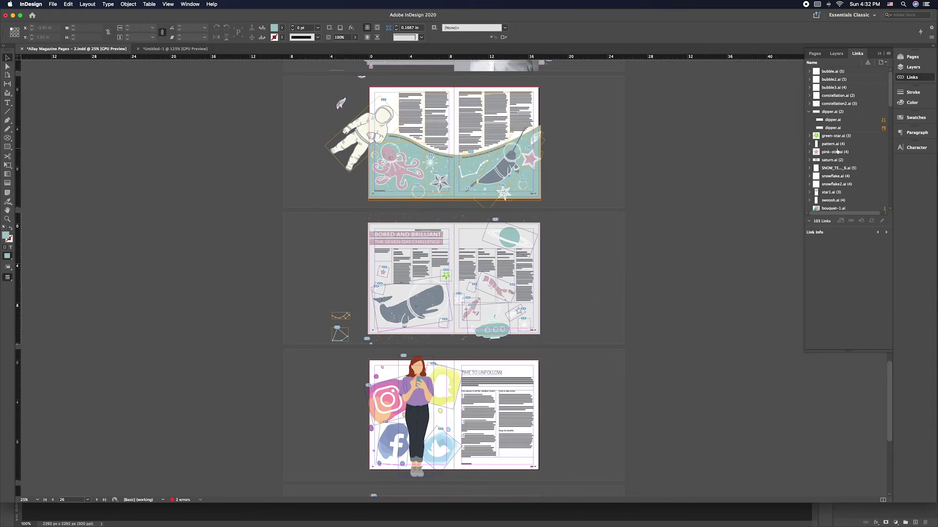
Collapse the dipper.ai entries and examine the link information for calm_fizz_lg.psd
left_click(809, 112)
scroll(828, 178, "down", 2)
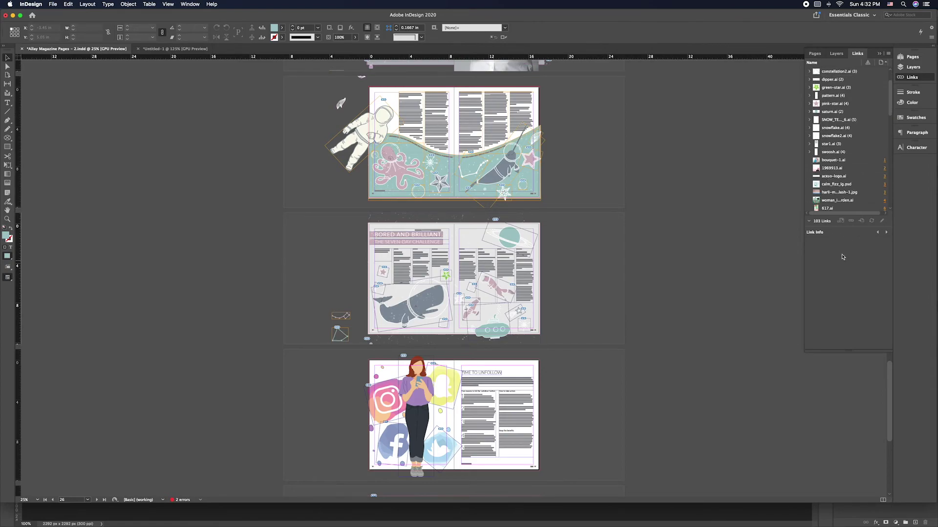
left_click(830, 185)
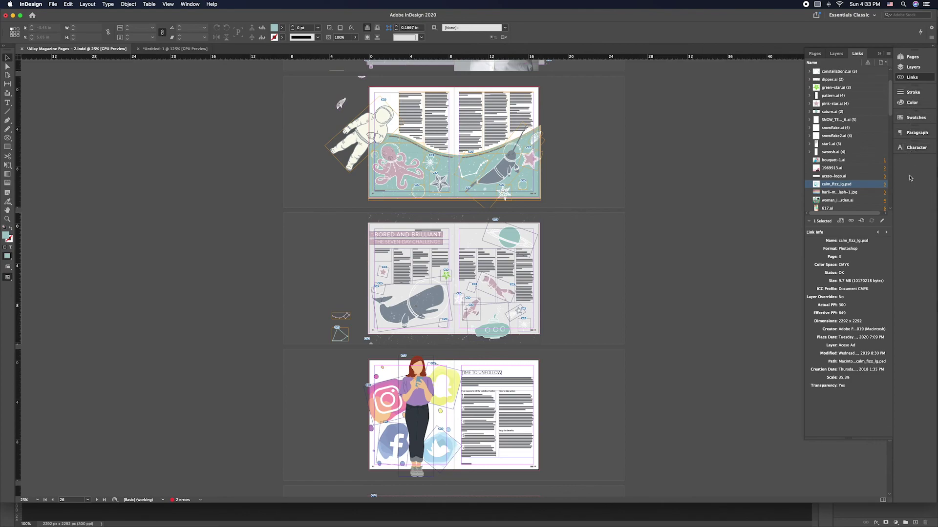
scroll(191, 189, "up", 5)
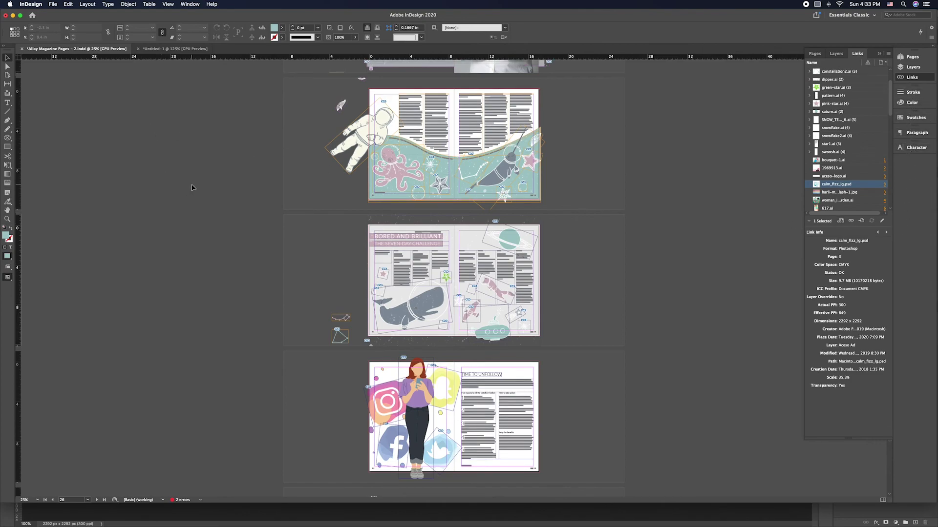
scroll(192, 188, "up", 2)
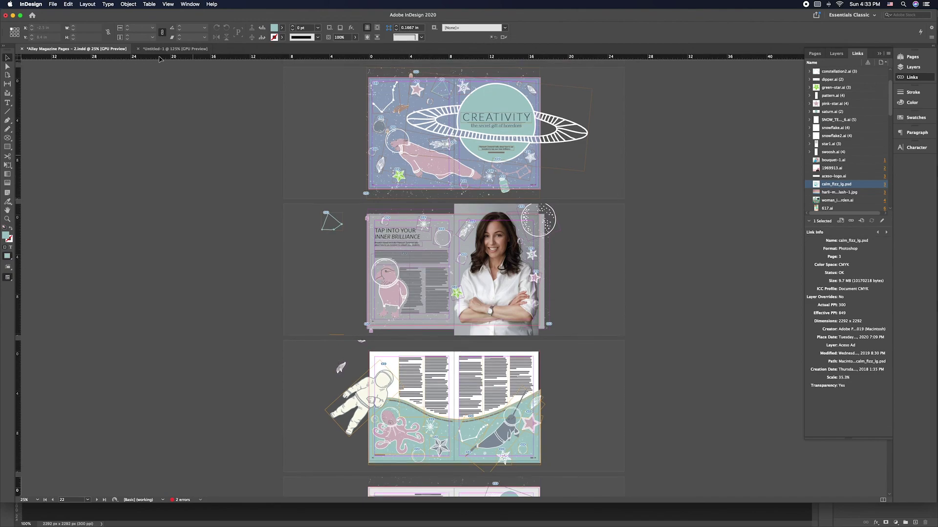
left_click(196, 4)
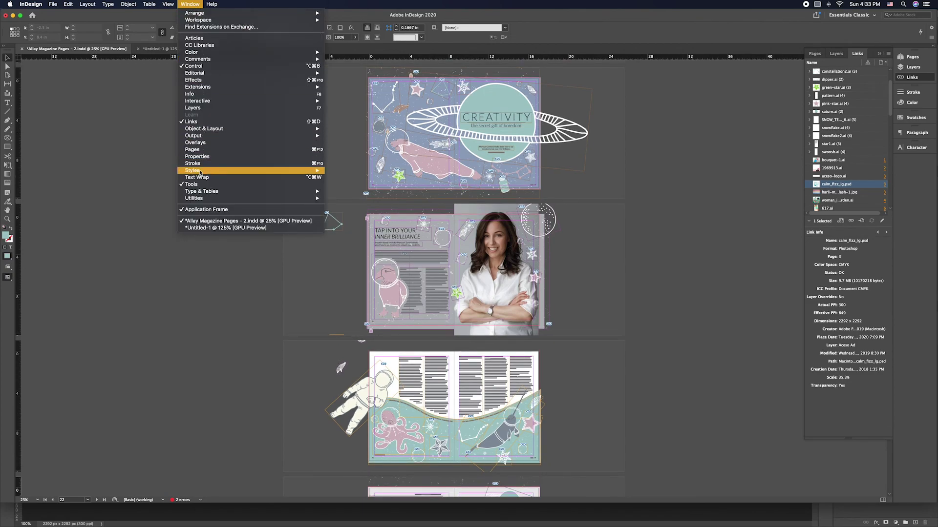
mouse_move(200, 172)
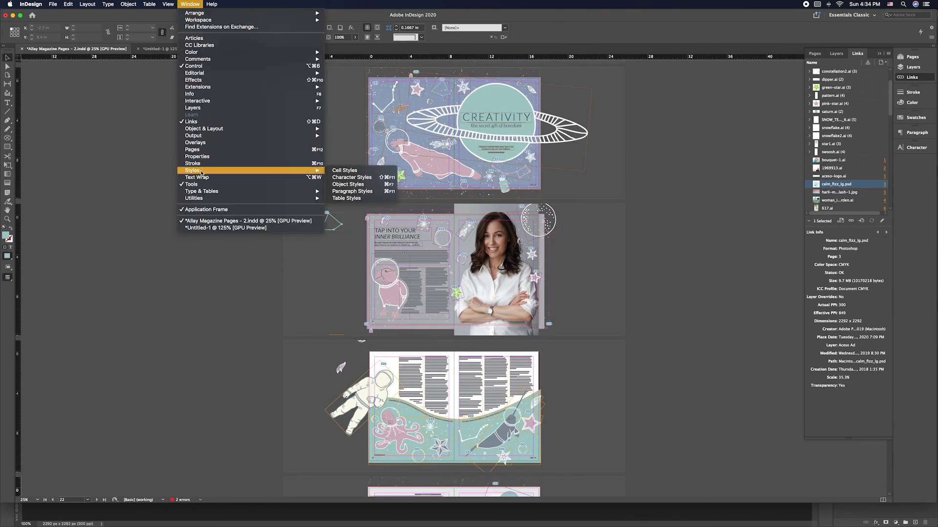
mouse_move(196, 194)
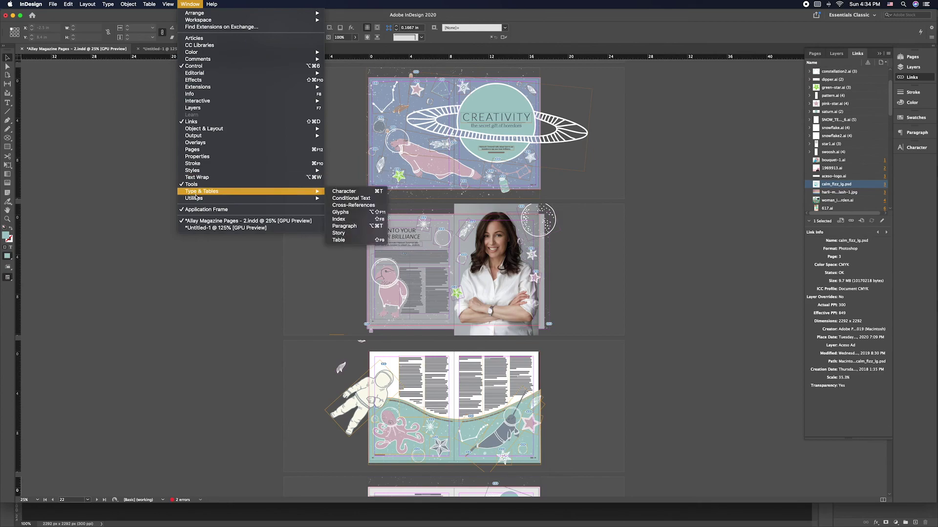
mouse_move(190, 15)
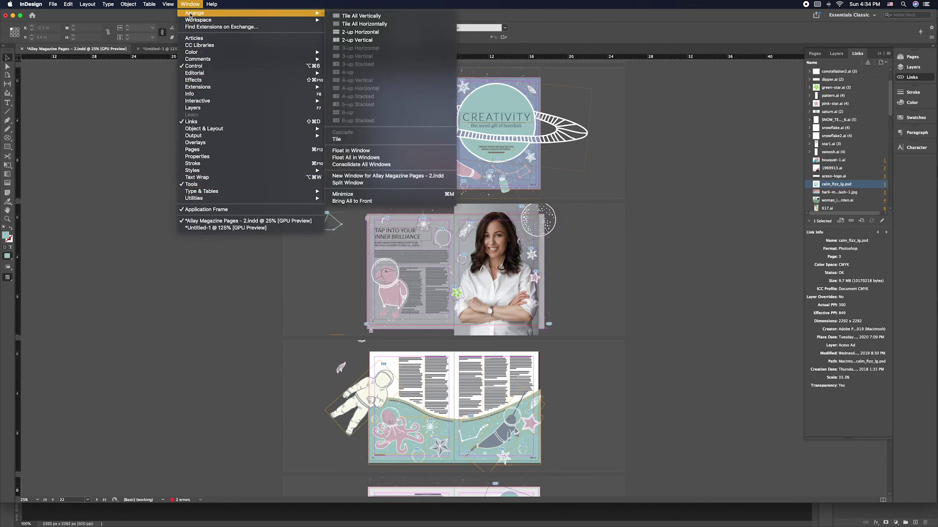
left_click(131, 144)
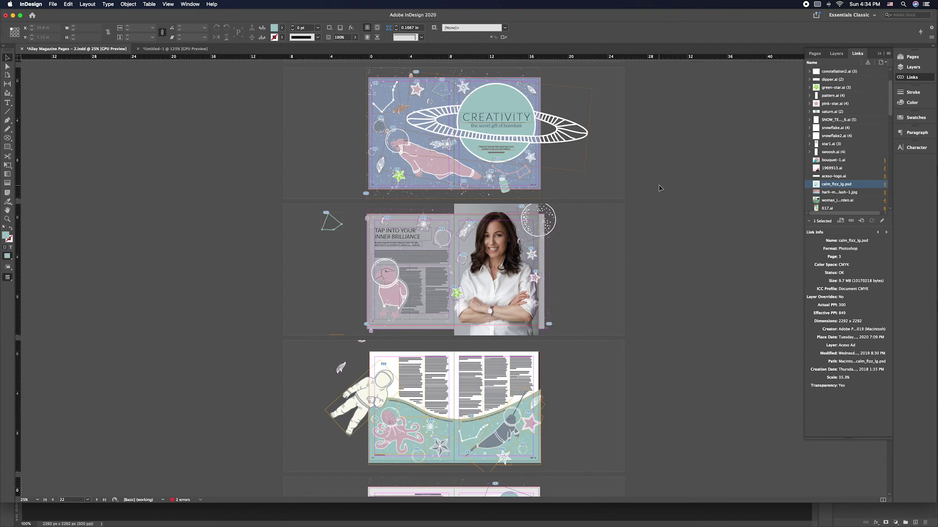
Look back through the magazine's spreads from Creativity up to the Welcome page
scroll(644, 190, "up", 10)
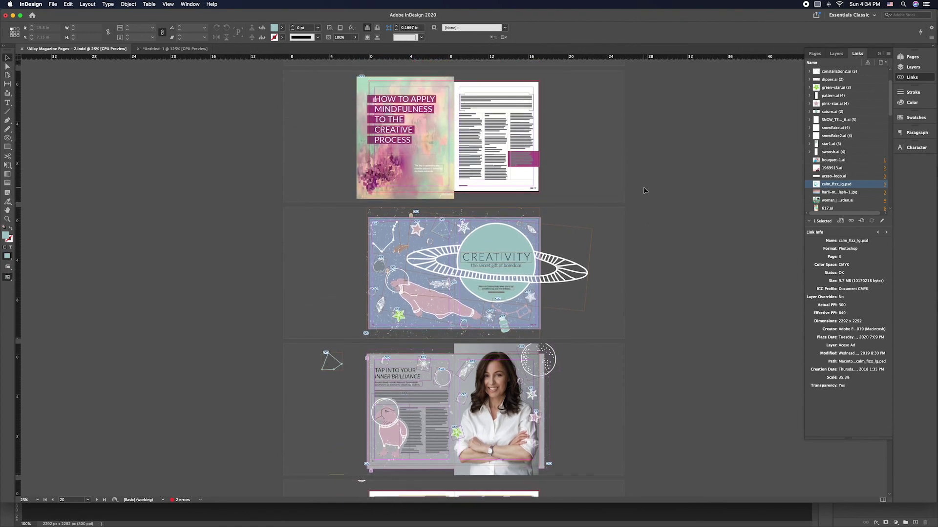
scroll(643, 191, "up", 10)
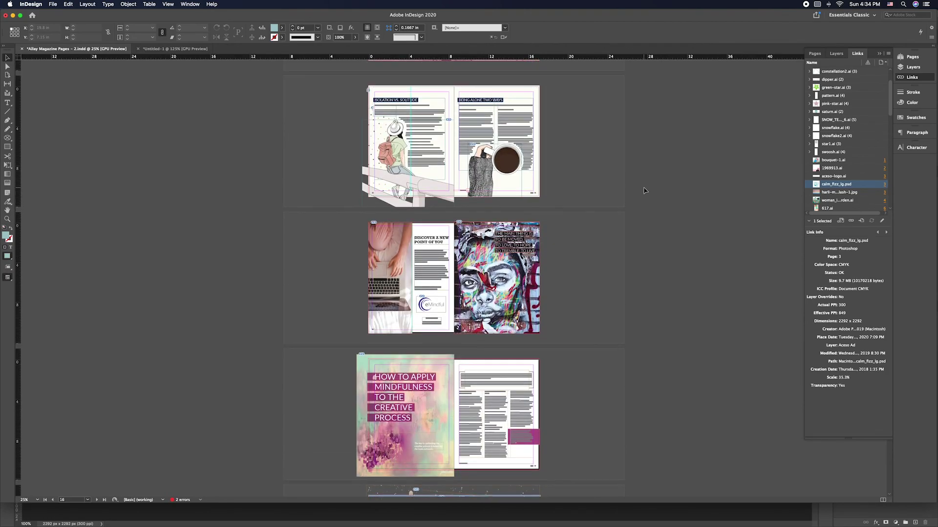
scroll(643, 190, "up", 20)
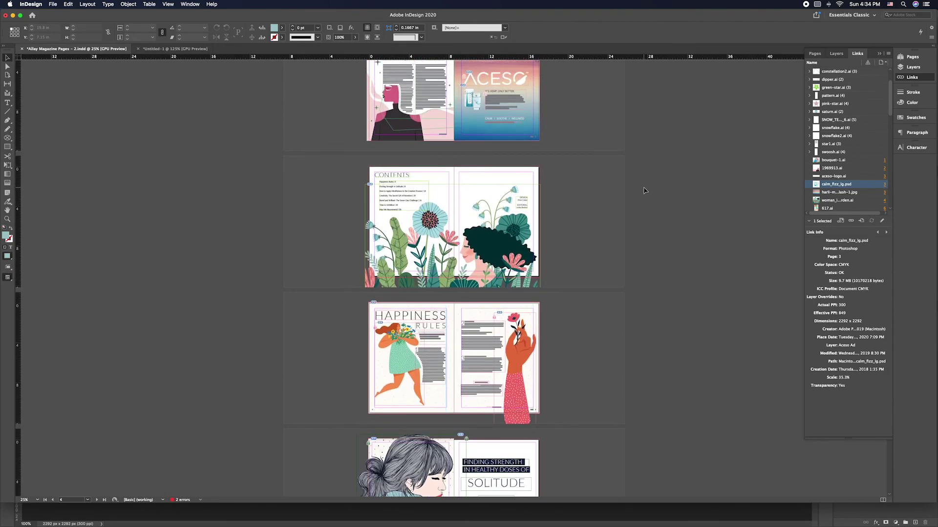
scroll(644, 190, "up", 7)
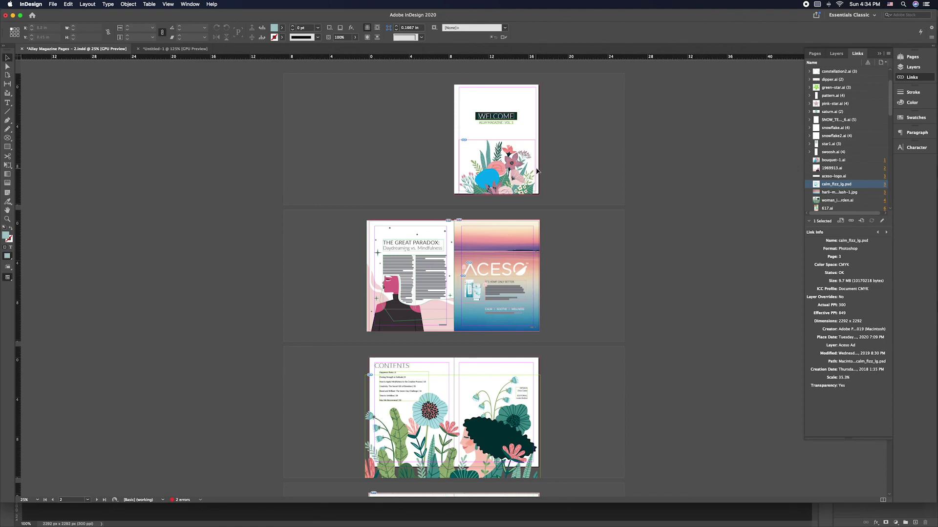